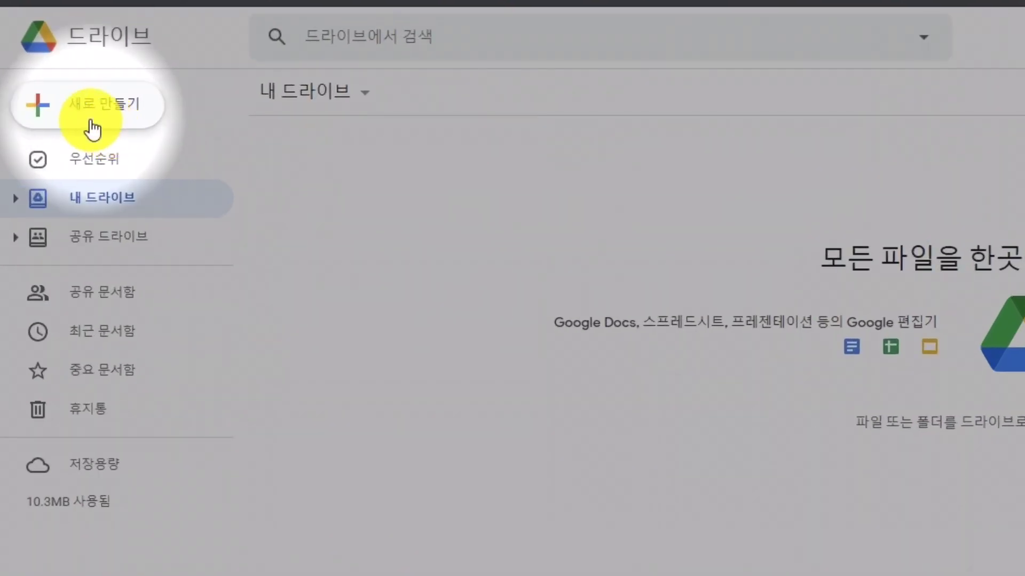
Create a blank form from Drive's New menu, then open the Google Forms start page from the apps grid.
{"action": "left_click", "coordinate": [51, 113]}
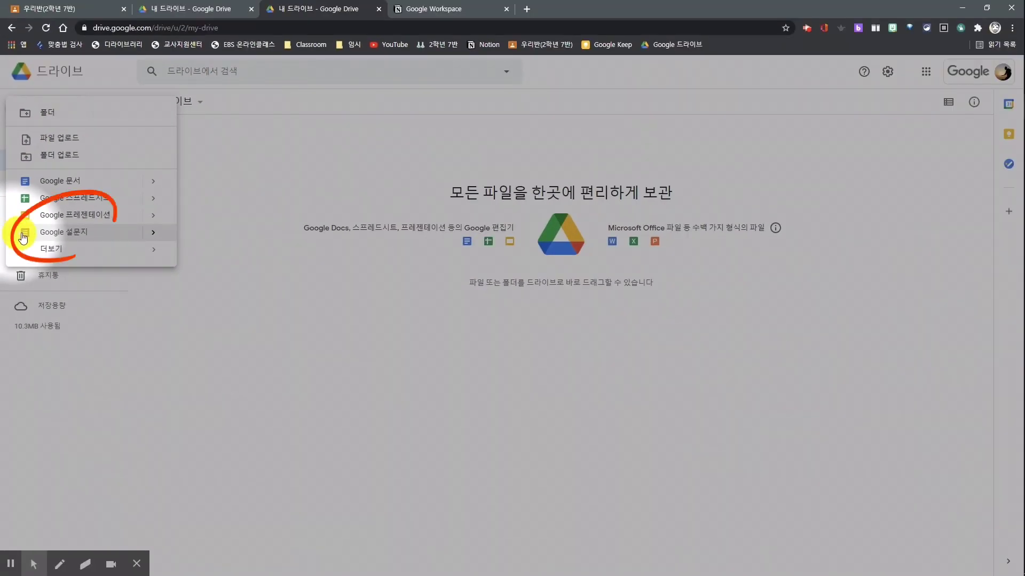
{"action": "left_click", "coordinate": [24, 330]}
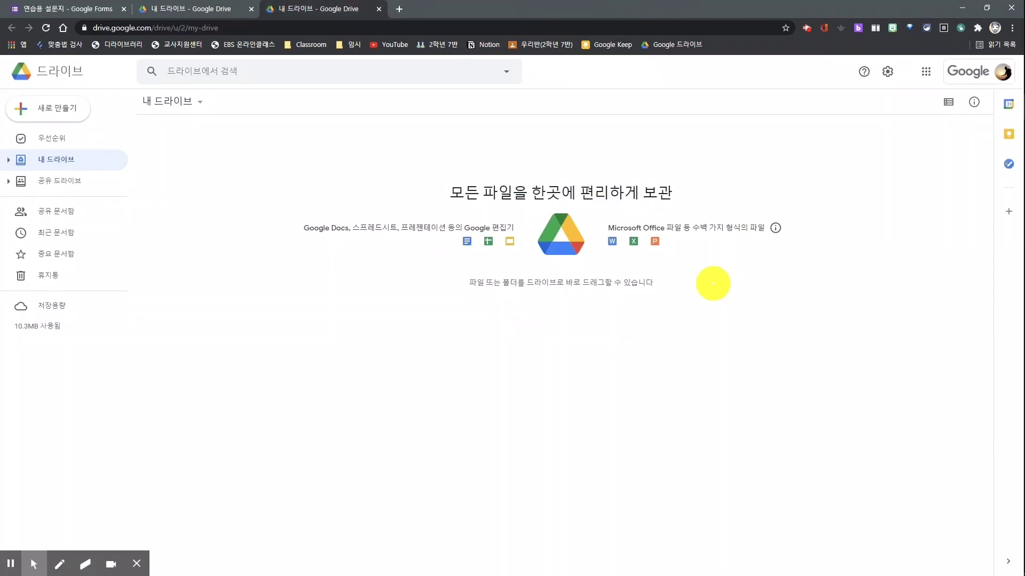
{"action": "left_click", "coordinate": [929, 73]}
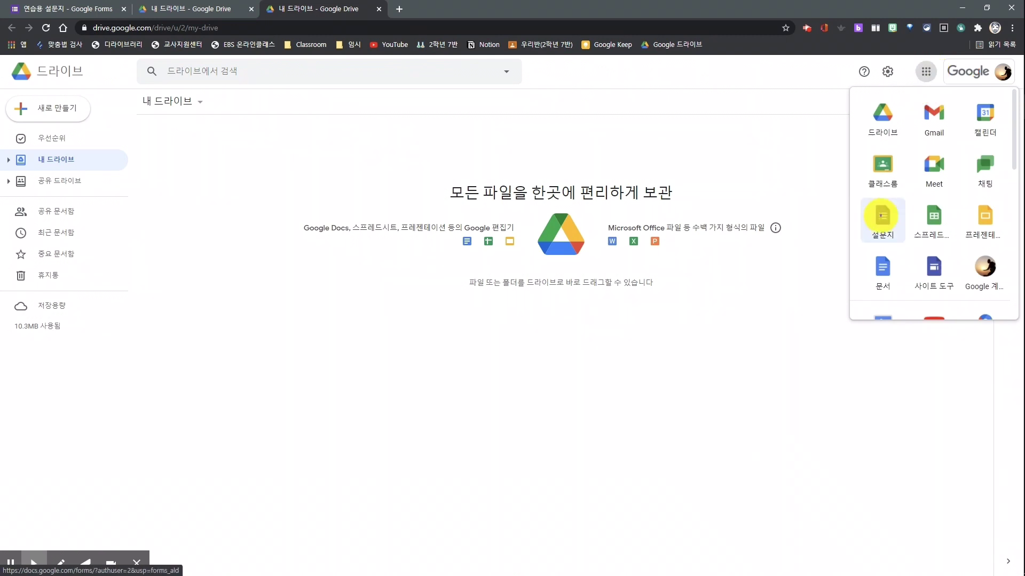
{"action": "mouse_move", "coordinate": [883, 216]}
{"action": "left_mouse_down"}
{"action": "mouse_move", "coordinate": [890, 201]}
{"action": "mouse_move", "coordinate": [895, 245]}
{"action": "mouse_move", "coordinate": [877, 290]}
{"action": "mouse_move", "coordinate": [913, 213]}
{"action": "mouse_move", "coordinate": [876, 219]}
{"action": "left_mouse_up"}
{"action": "scroll", "coordinate": [938, 265], "scroll_direction": "down", "scroll_amount": 3}
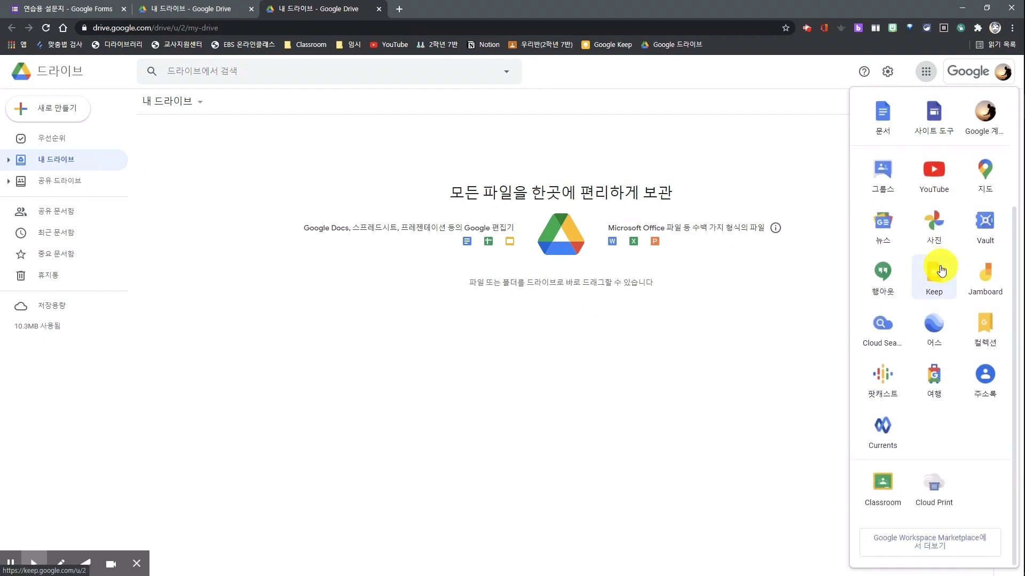
{"action": "scroll", "coordinate": [940, 271], "scroll_direction": "up", "scroll_amount": 3}
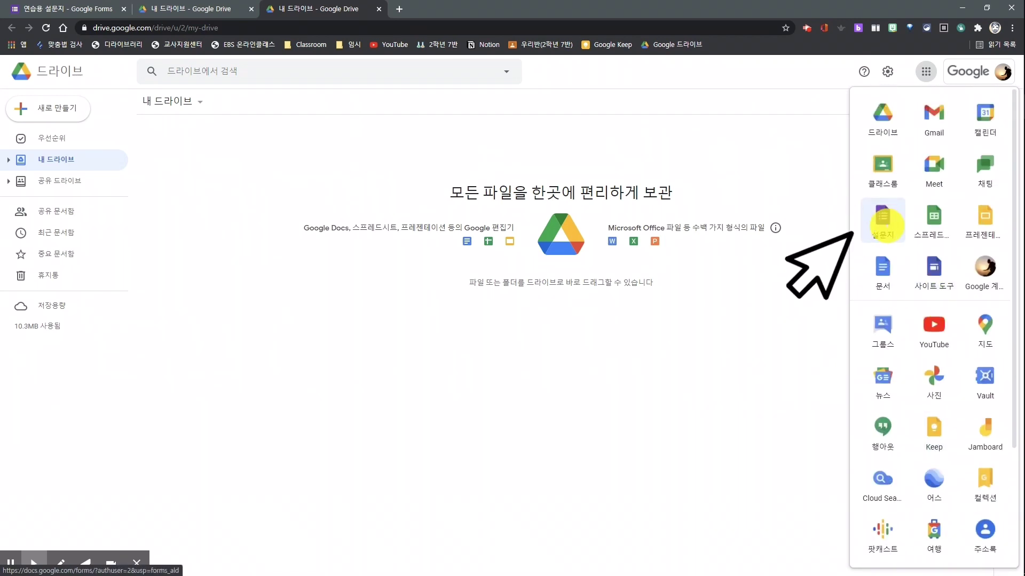
{"action": "left_click", "coordinate": [884, 223]}
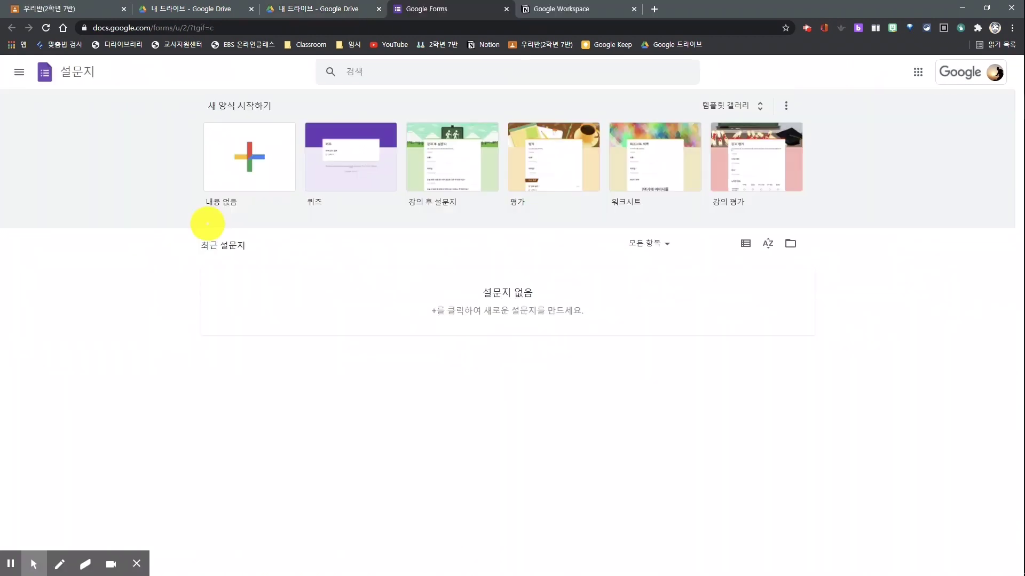
Start a blank form from the 내용 없음 tile and close its tab again.
{"action": "left_click", "coordinate": [241, 160]}
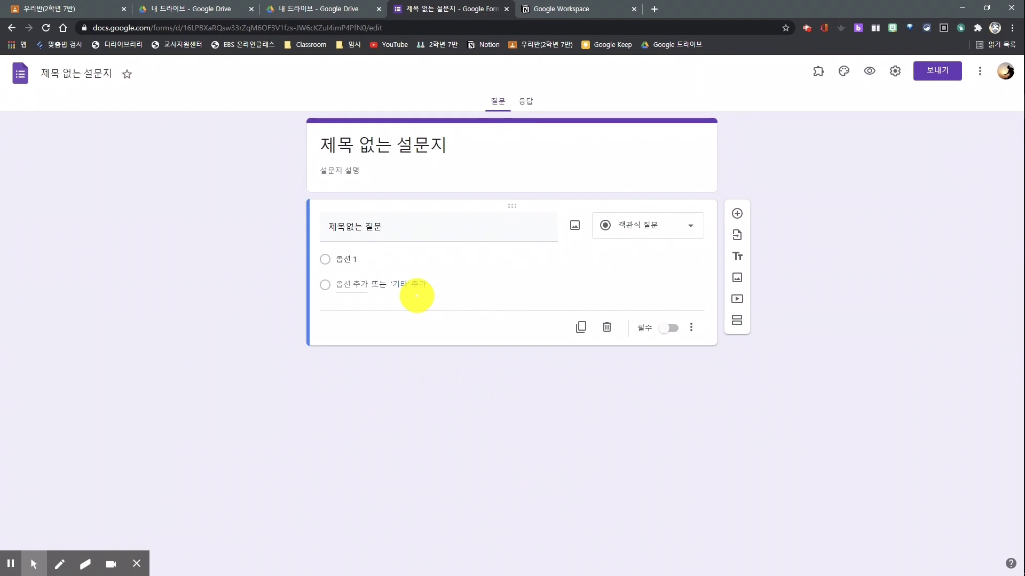
{"action": "key", "text": "ctrl+w"}
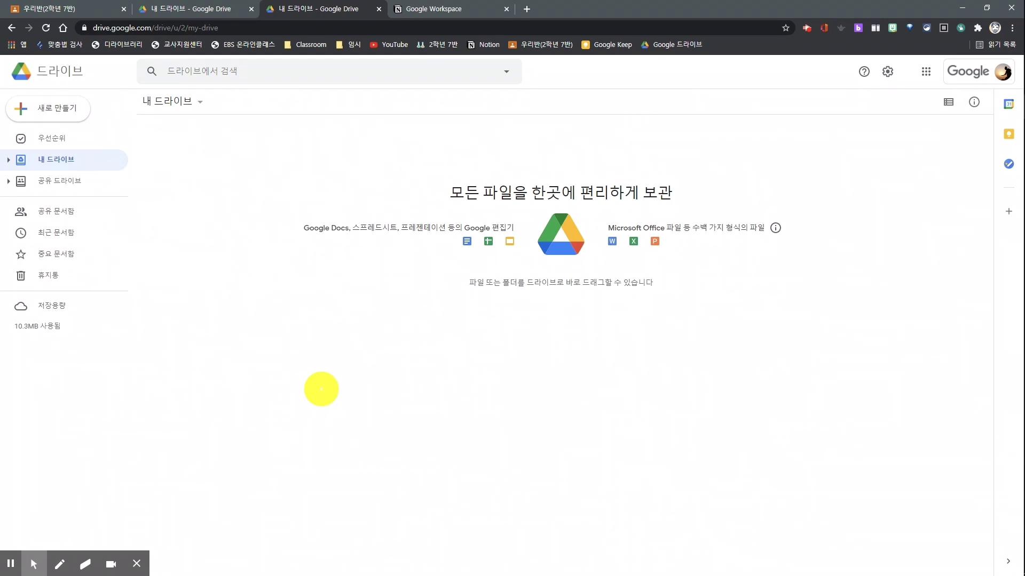
Create another blank Google form from My Drive's right-click menu and close it.
{"action": "right_click", "coordinate": [322, 389]}
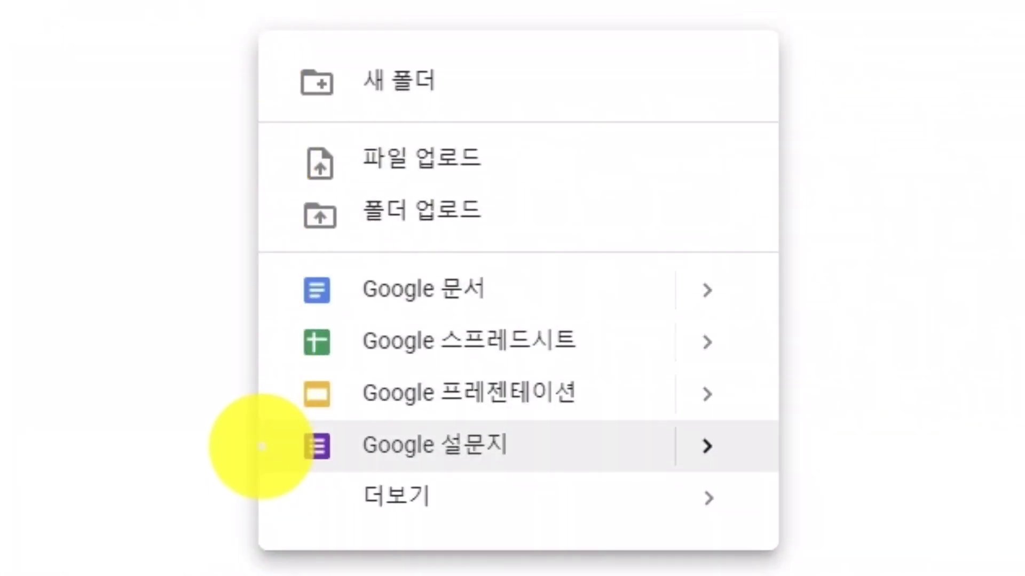
{"action": "left_click", "coordinate": [694, 446]}
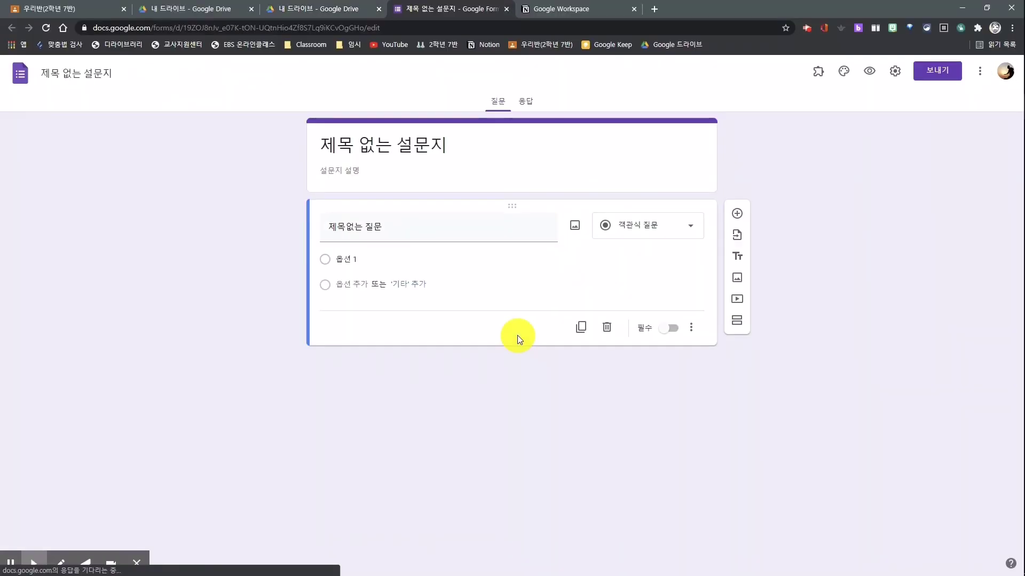
{"action": "key", "text": "ctrl+w"}
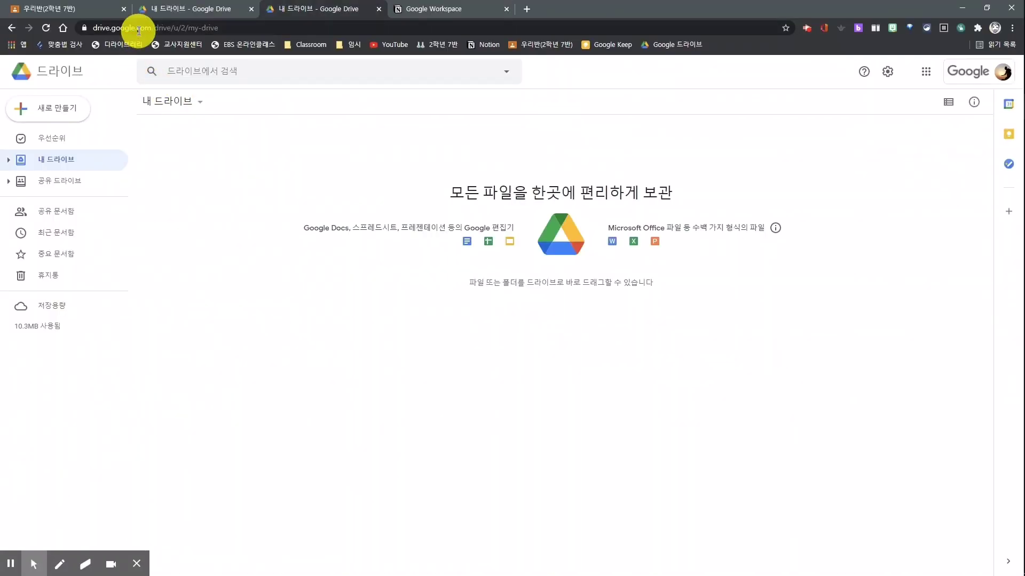
Create two more blank forms, one from the 내용 없음 tile and one via forms.new, then close the tab.
{"action": "left_click", "coordinate": [138, 27]}
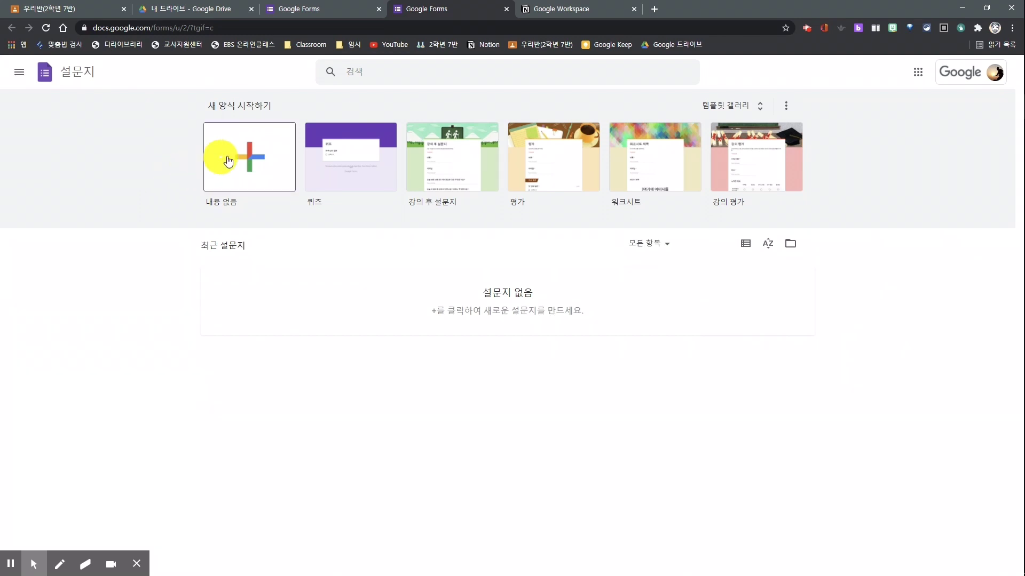
{"action": "left_click", "coordinate": [238, 155]}
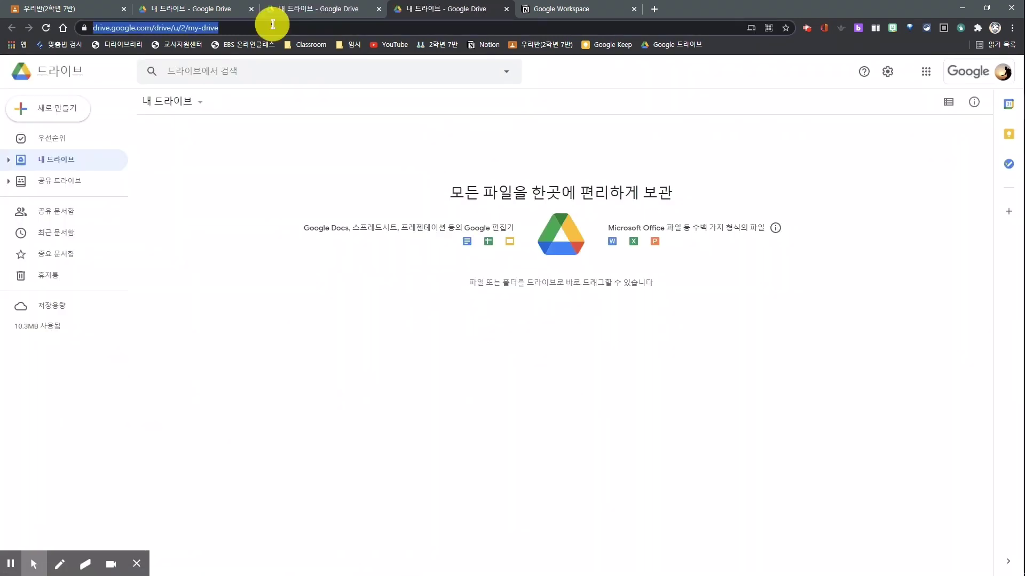
{"action": "type", "text": "forms.new"}
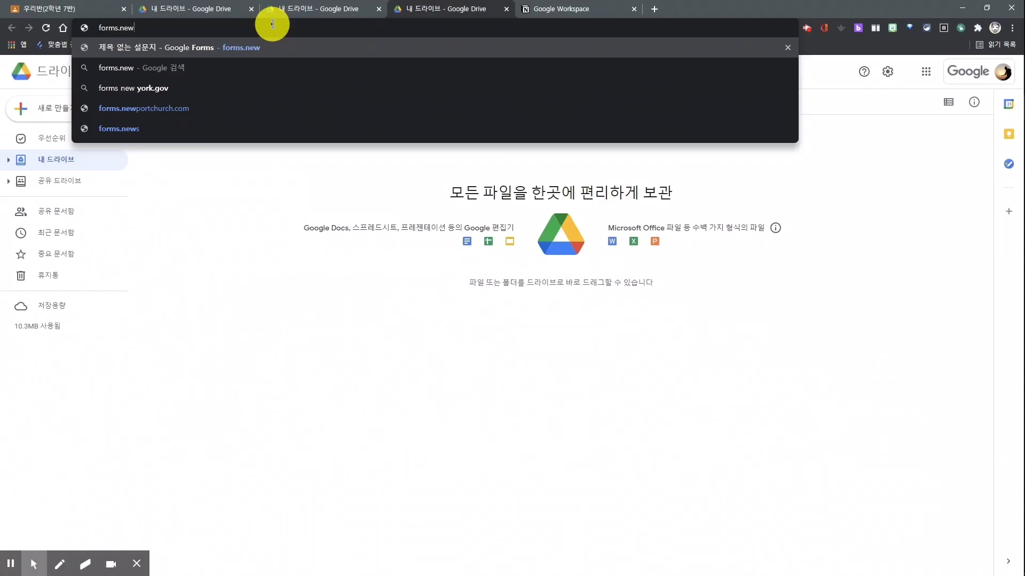
{"action": "key", "text": "Return"}
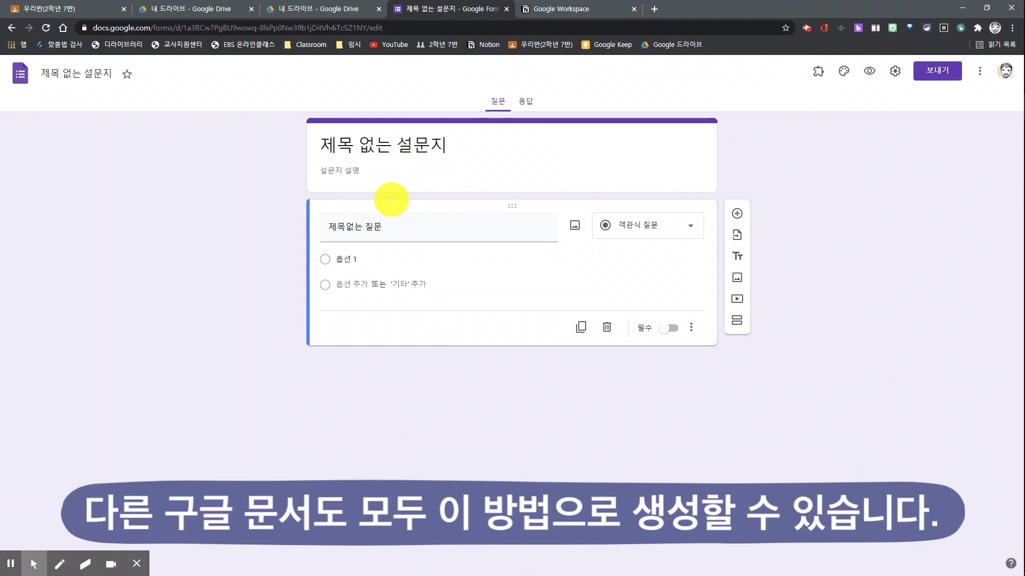
{"action": "key", "text": "ctrl+w"}
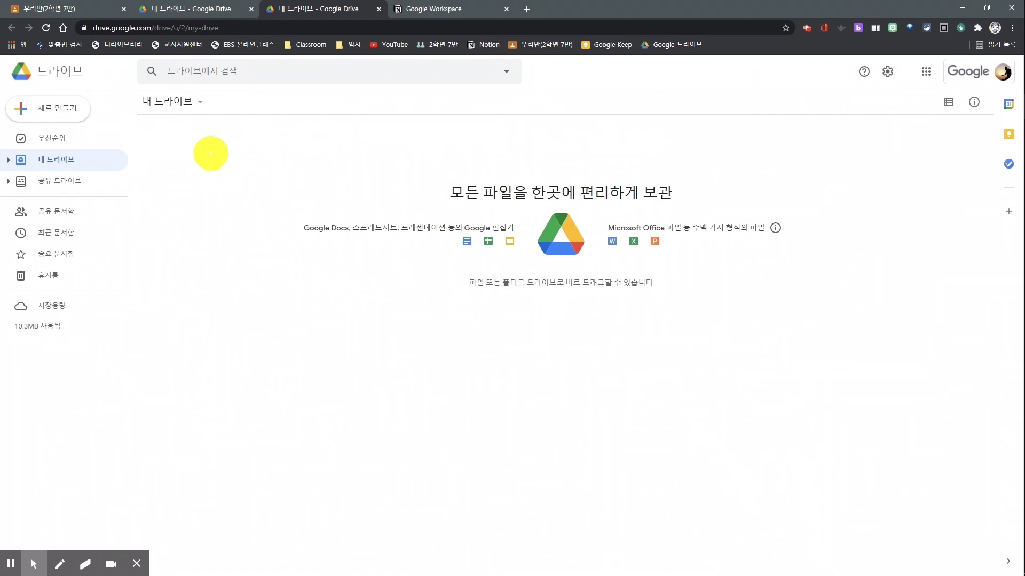
Create a blank spreadsheet in My Drive and insert a linked form via 삽입 > 양식.
{"action": "right_click", "coordinate": [210, 153]}
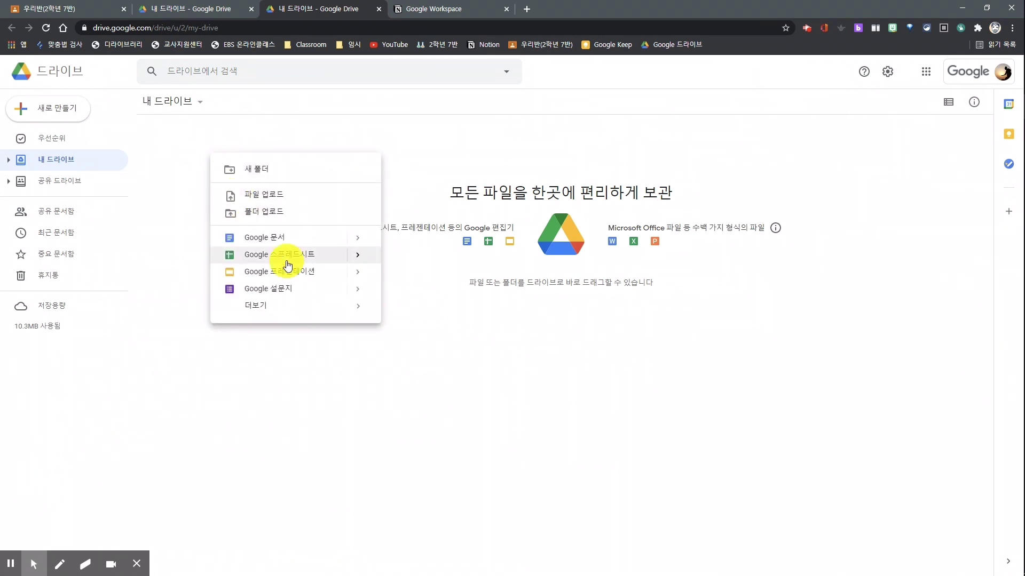
{"action": "left_click", "coordinate": [286, 260]}
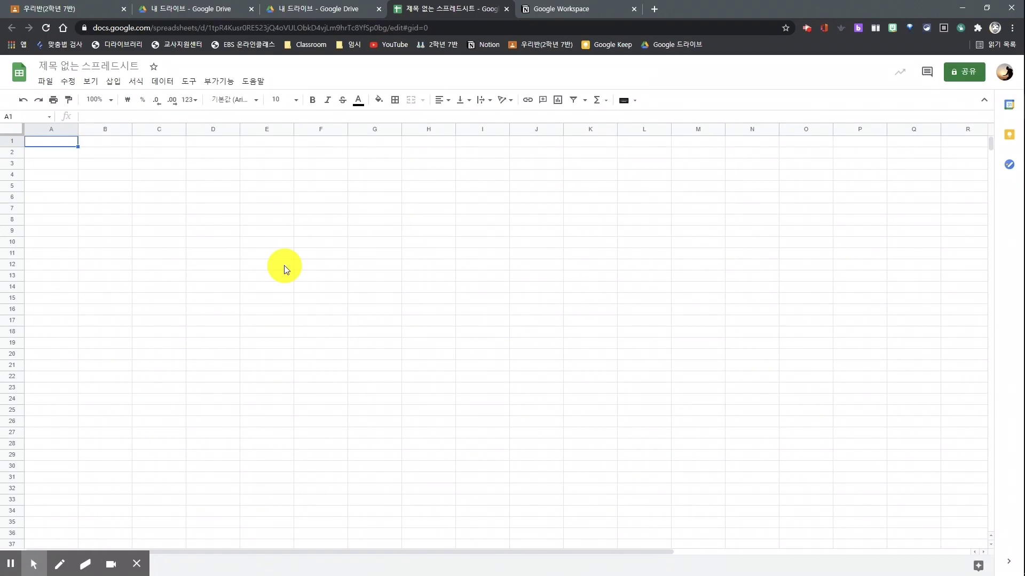
{"action": "left_click", "coordinate": [374, 208]}
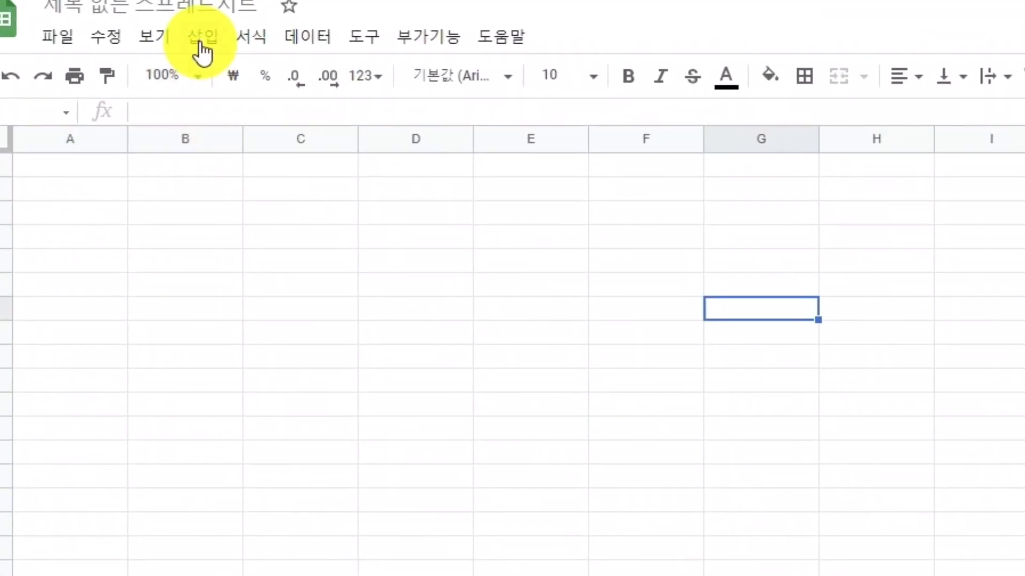
{"action": "left_click", "coordinate": [201, 50]}
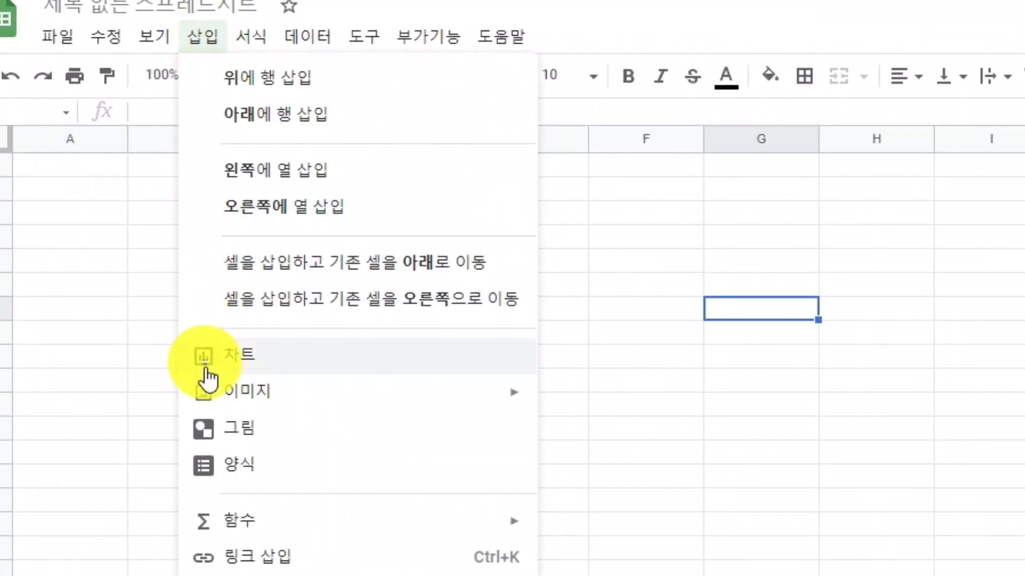
{"action": "left_click", "coordinate": [206, 464]}
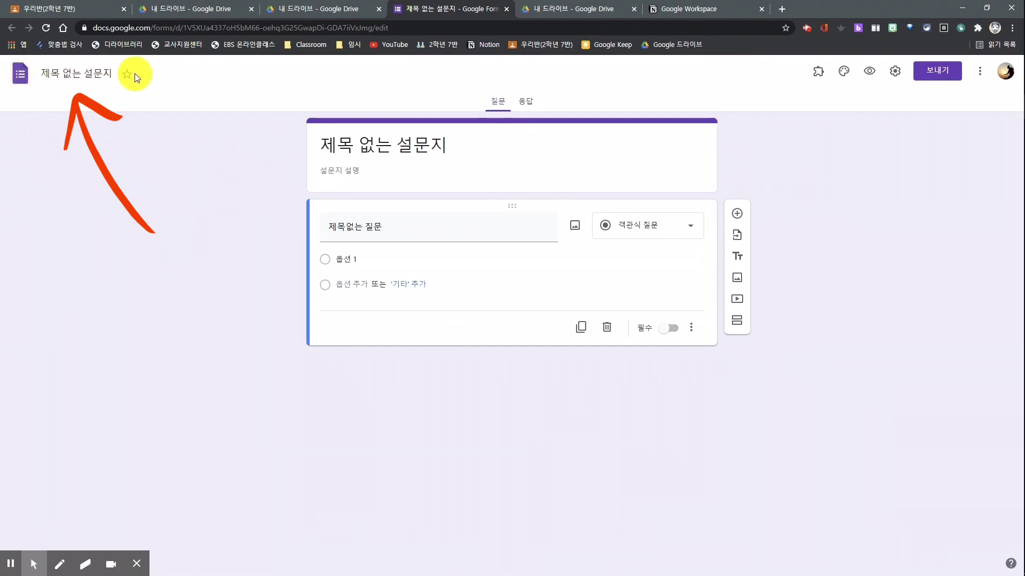
Rename the file to 연습용 설문지 and set the form title to 설문지 연습.
{"action": "left_click", "coordinate": [89, 74]}
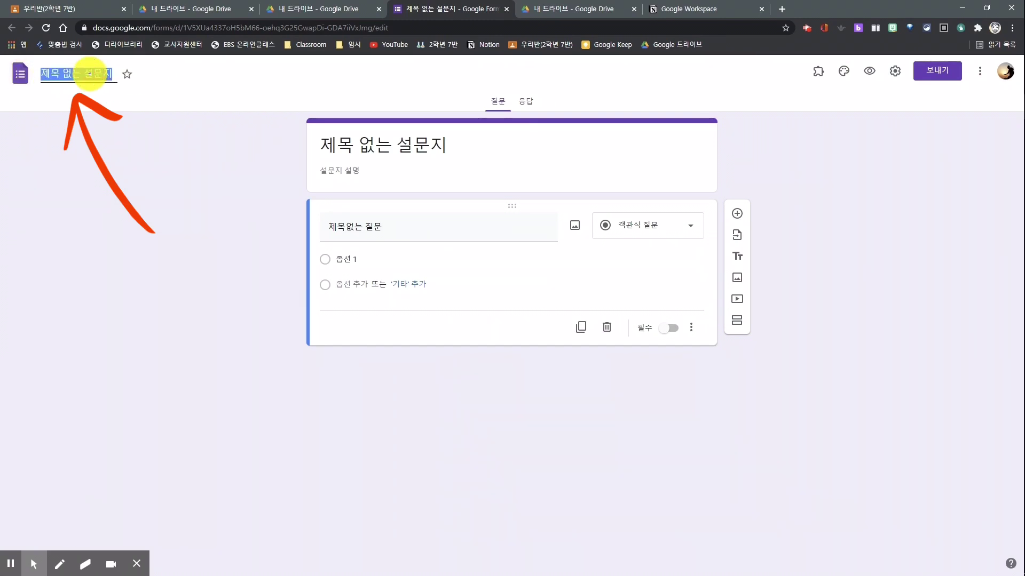
{"action": "type", "text": "연습용 설문지"}
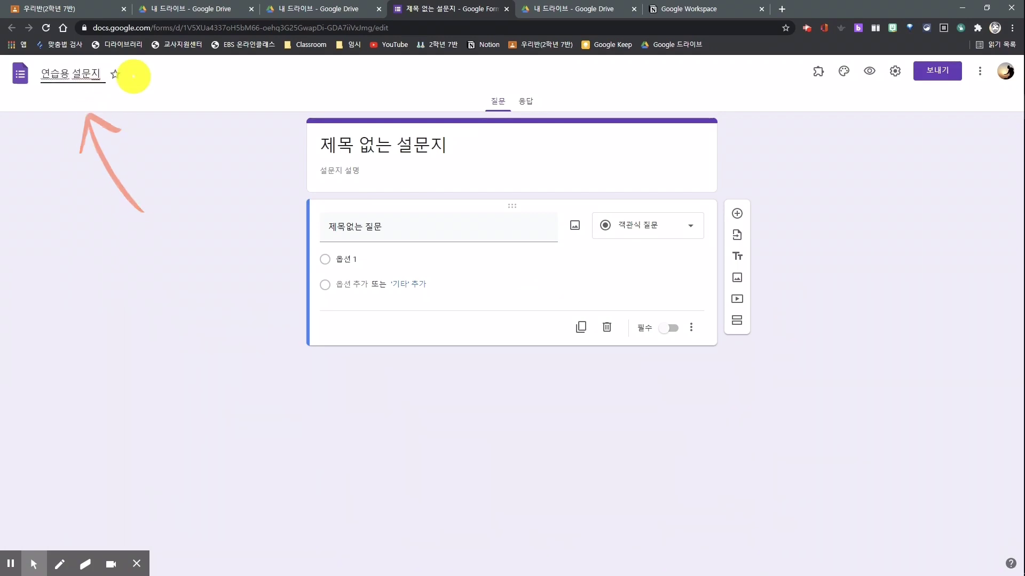
{"action": "left_click_drag", "start_coordinate": [154, 237], "coordinate": [291, 154]}
{"action": "left_click_drag", "start_coordinate": [238, 148], "coordinate": [269, 202]}
{"action": "left_click_drag", "start_coordinate": [305, 163], "coordinate": [476, 164]}
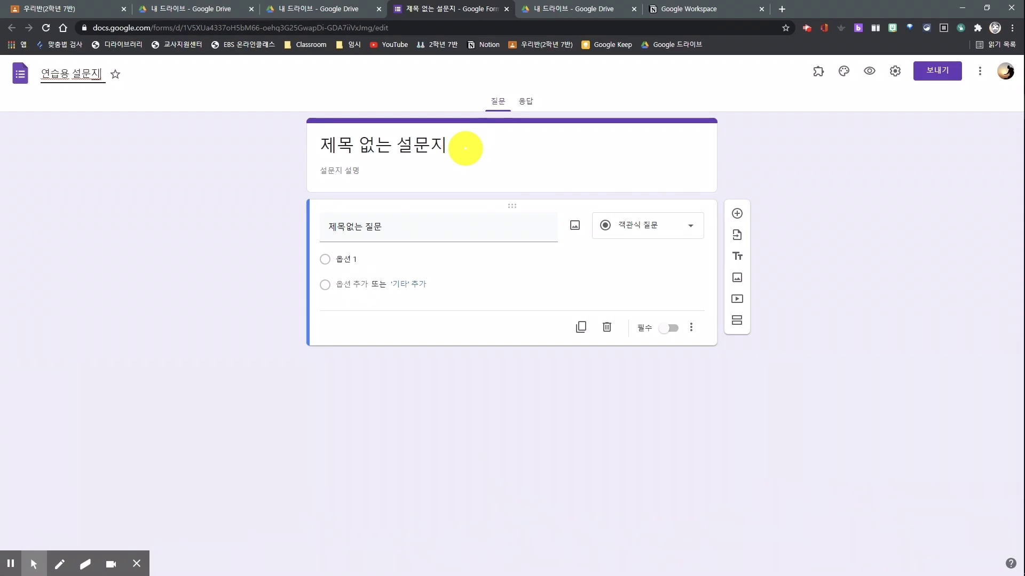
{"action": "left_click", "coordinate": [465, 148]}
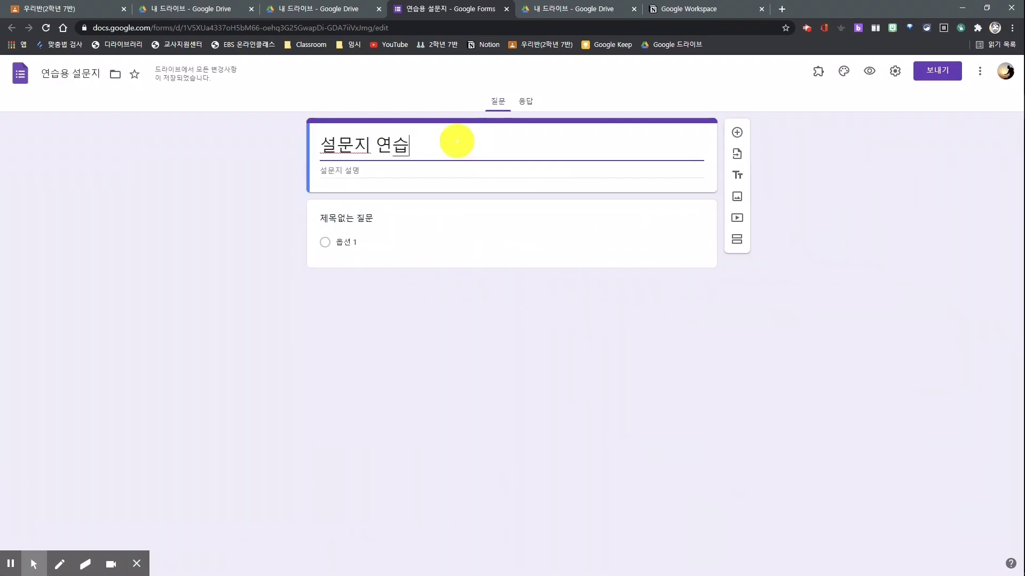
{"action": "left_click", "coordinate": [420, 175]}
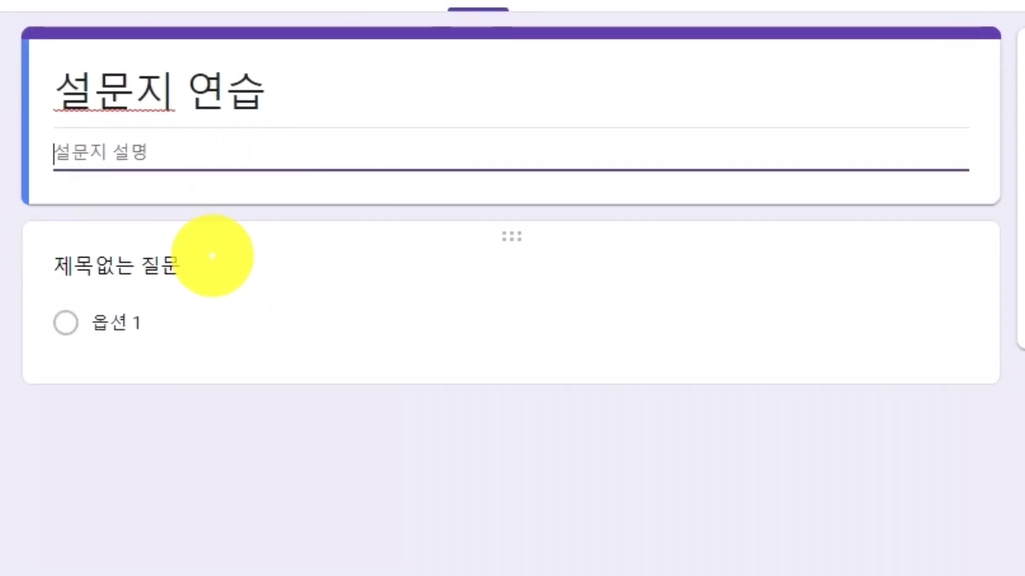
Title the first question '1. 학번' and make it a short-answer question.
{"action": "left_click", "coordinate": [213, 257]}
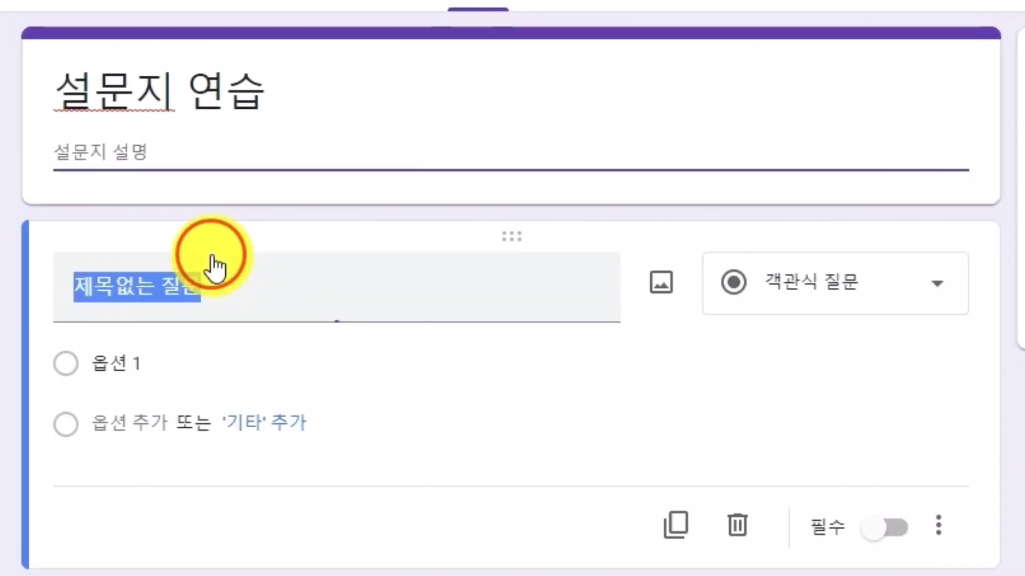
{"action": "type", "text": "1. 학번"}
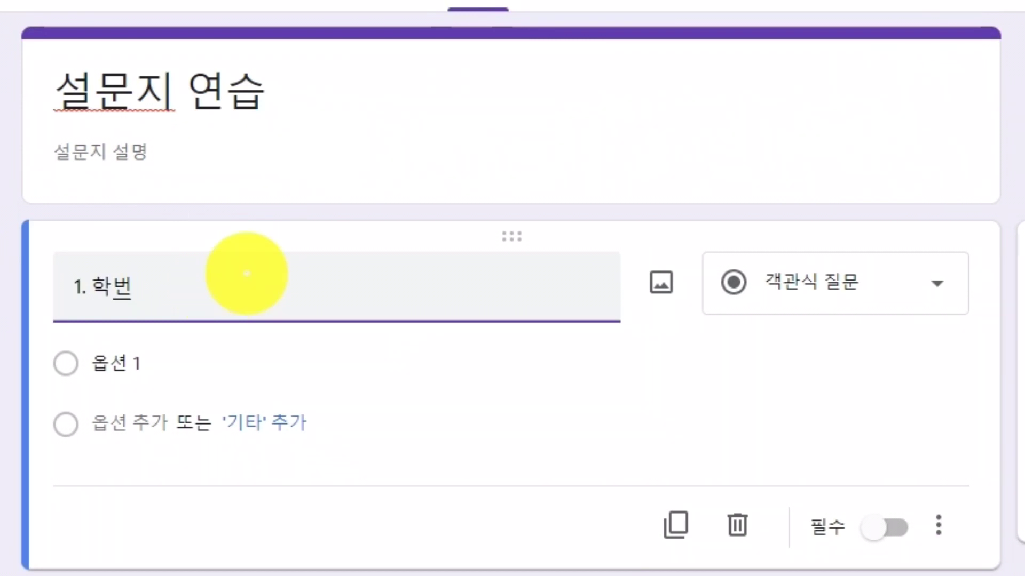
{"action": "left_click", "coordinate": [940, 291]}
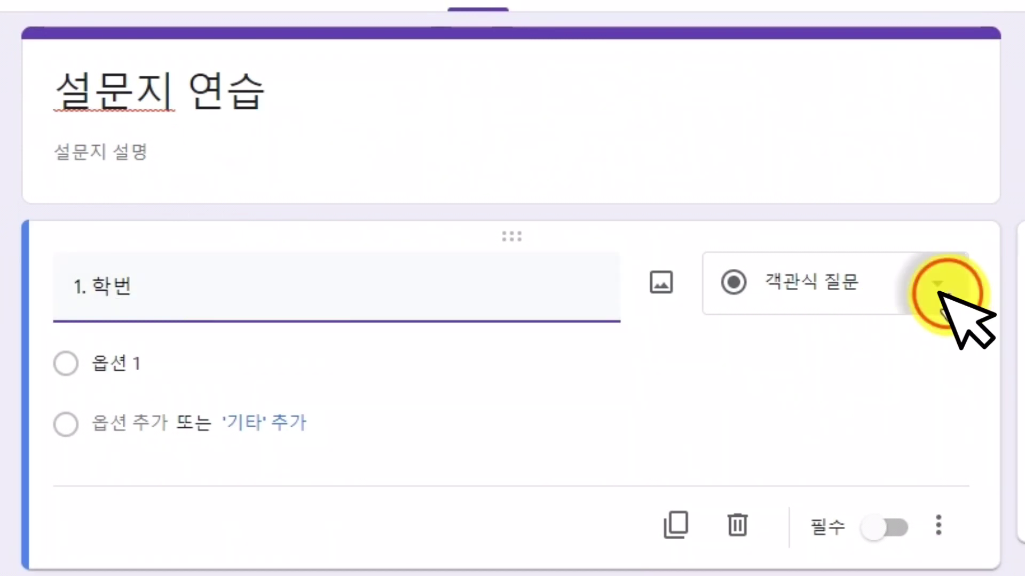
{"action": "left_click", "coordinate": [940, 292]}
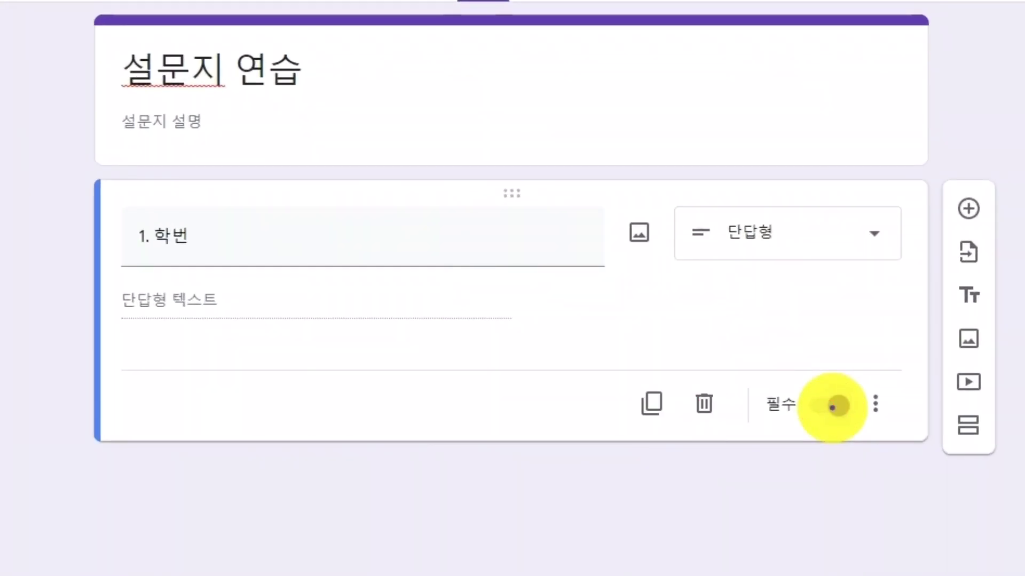
Make 1. 학번 required and add the description '학번을 입력하세요. (예시: 21001)'.
{"action": "left_click", "coordinate": [836, 407]}
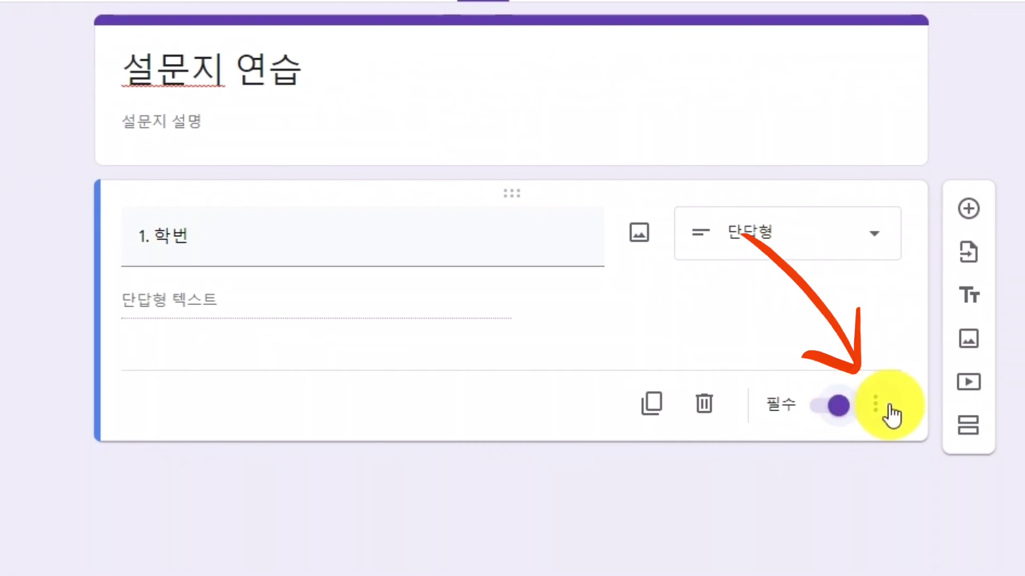
{"action": "left_click", "coordinate": [889, 412]}
{"action": "left_click", "coordinate": [949, 499]}
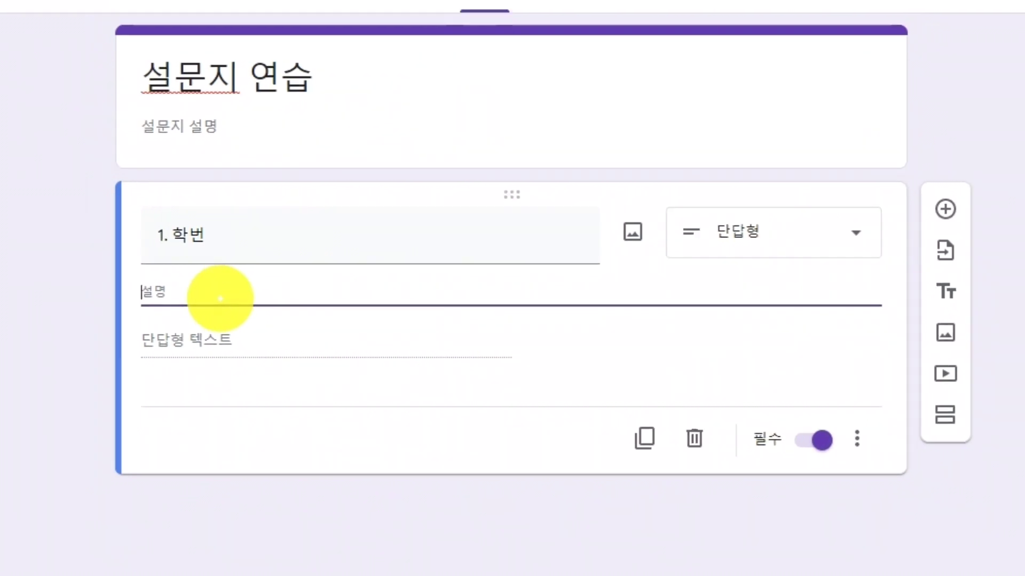
{"action": "type", "text": "학번을 입력하세요. (예시: 21001)"}
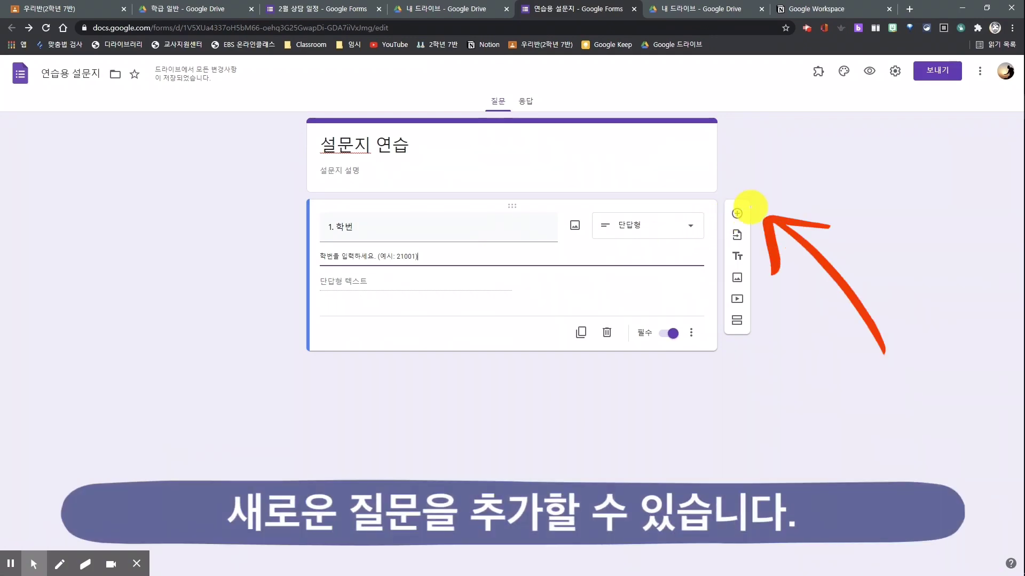
Duplicate the 1. 학번 question to make the second question, 2. 이름.
{"action": "left_click", "coordinate": [742, 212]}
{"action": "key", "text": "ctrl+z"}
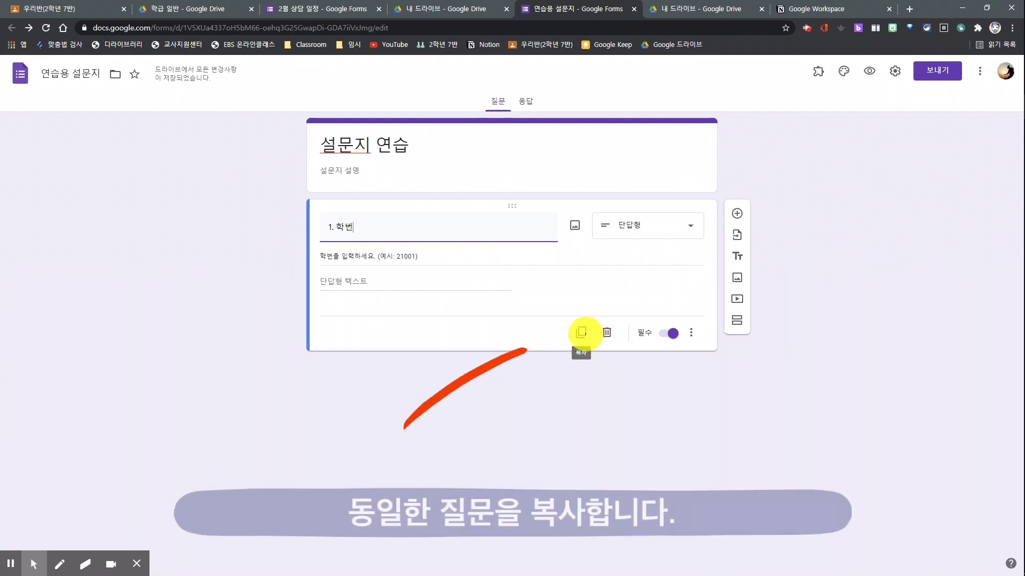
{"action": "left_click", "coordinate": [580, 332]}
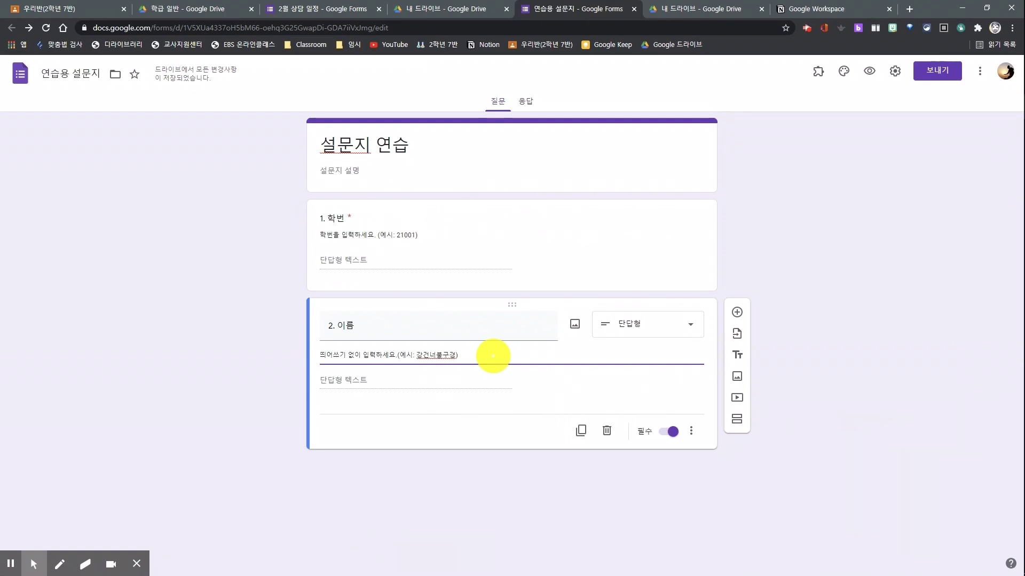
{"action": "left_click", "coordinate": [843, 71]}
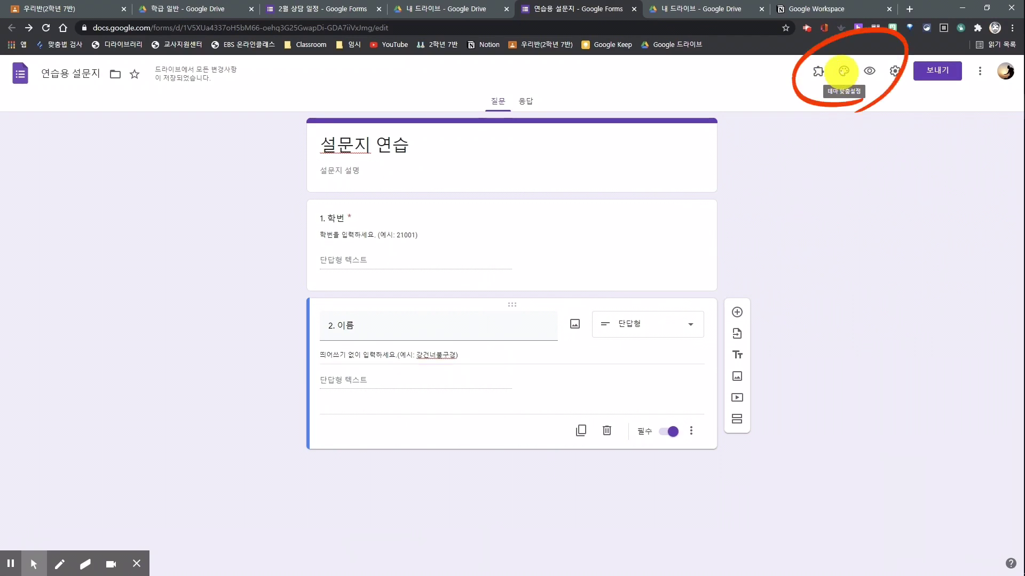
Try green and red theme colours, then settle on a dark custom theme colour.
{"action": "left_click", "coordinate": [844, 71]}
{"action": "left_click", "coordinate": [941, 259]}
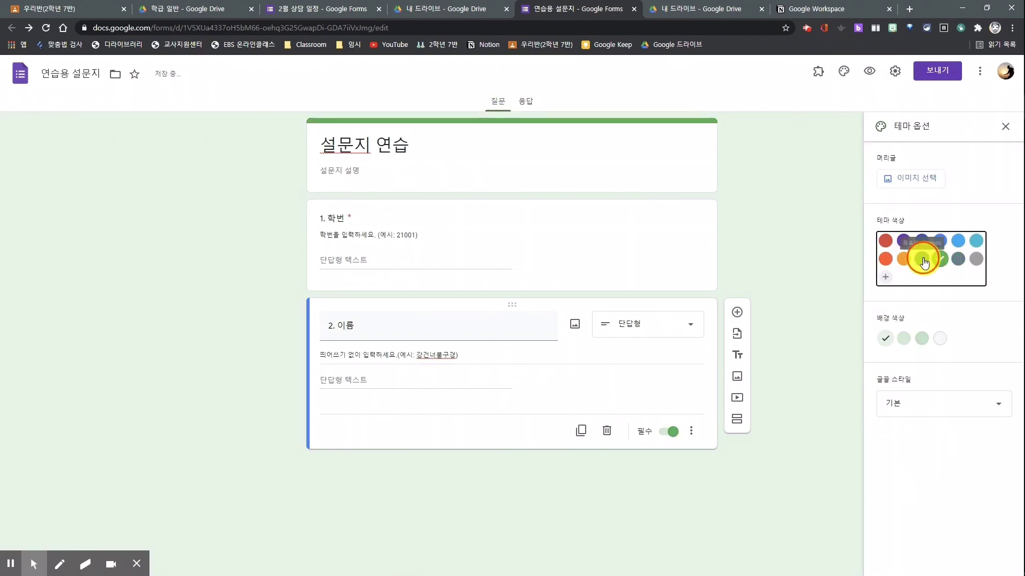
{"action": "left_click", "coordinate": [886, 240]}
{"action": "left_click", "coordinate": [915, 178]}
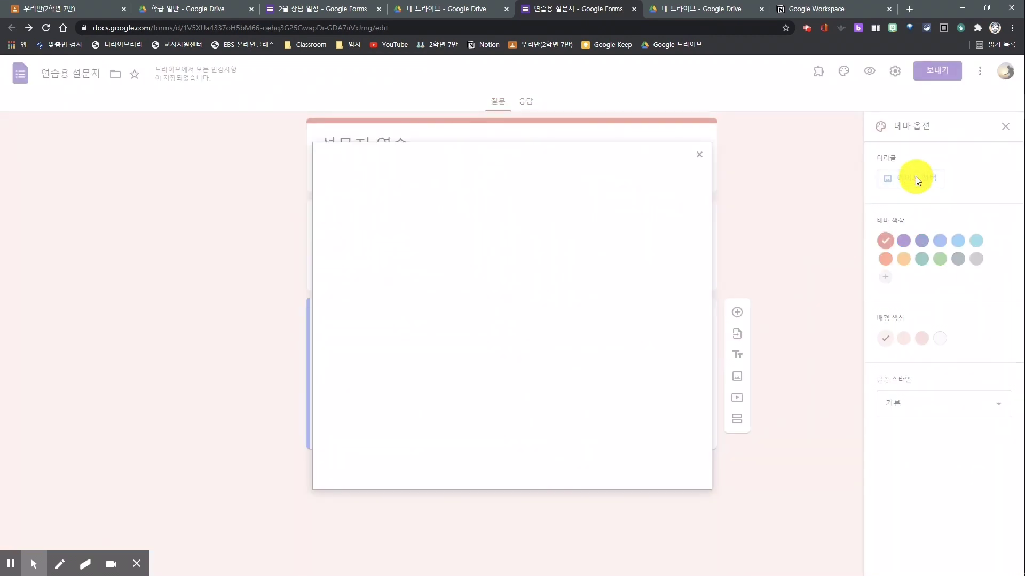
{"action": "left_click", "coordinate": [608, 373]}
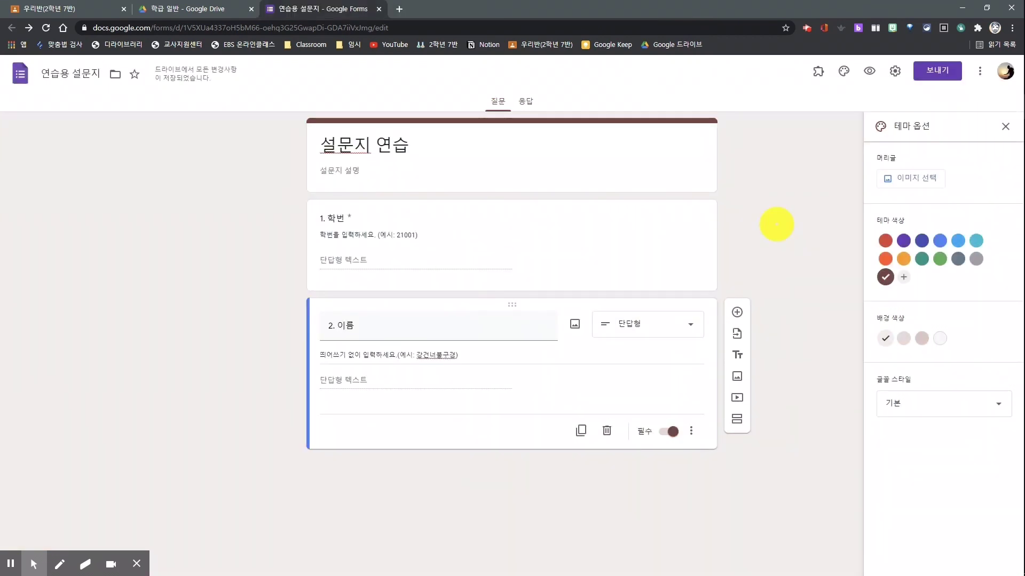
Upload the desktop image as the header banner reading 2학년 7반 종례하자~ and confirm the crop.
{"action": "key", "text": "super+Right"}
{"action": "left_click", "coordinate": [928, 178]}
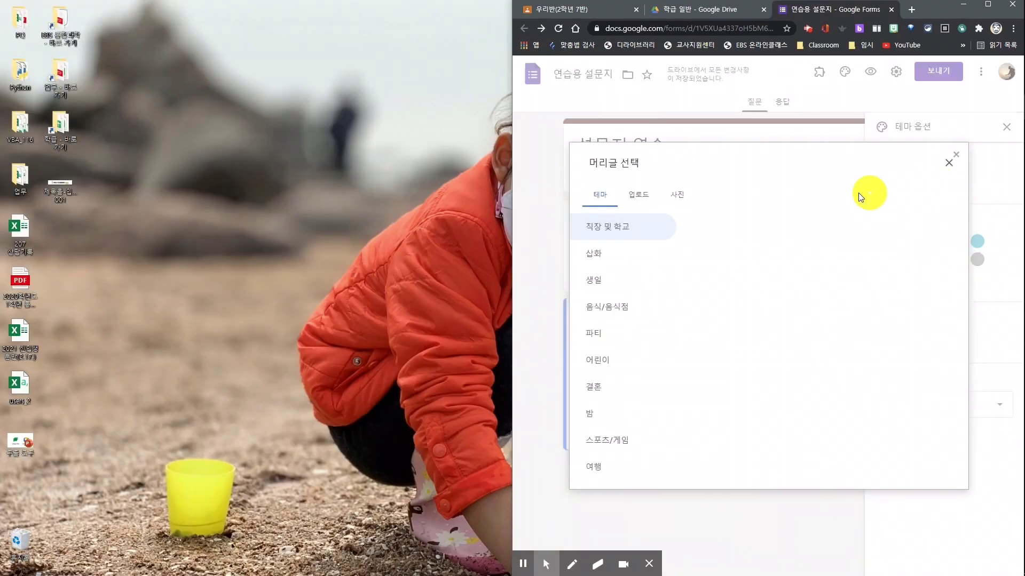
{"action": "left_click", "coordinate": [643, 196]}
{"action": "left_click_drag", "start_coordinate": [59, 188], "coordinate": [709, 286]}
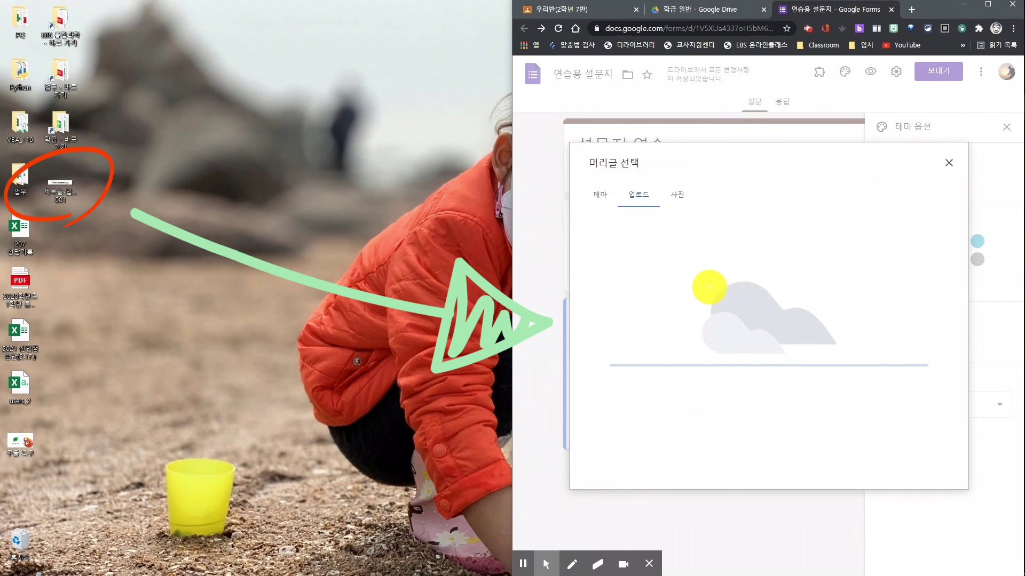
{"action": "left_click", "coordinate": [928, 463]}
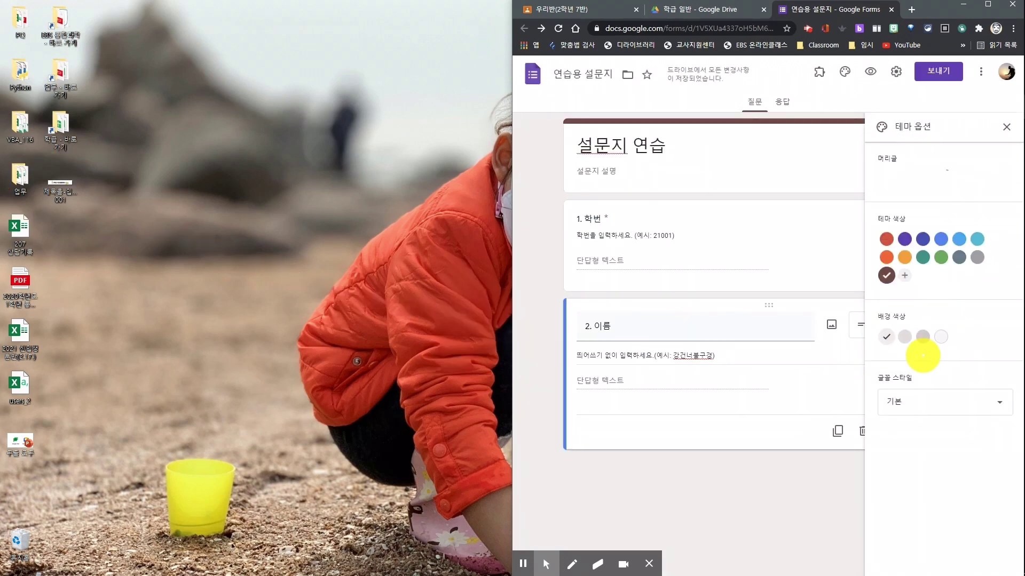
{"action": "double_click", "coordinate": [940, 11]}
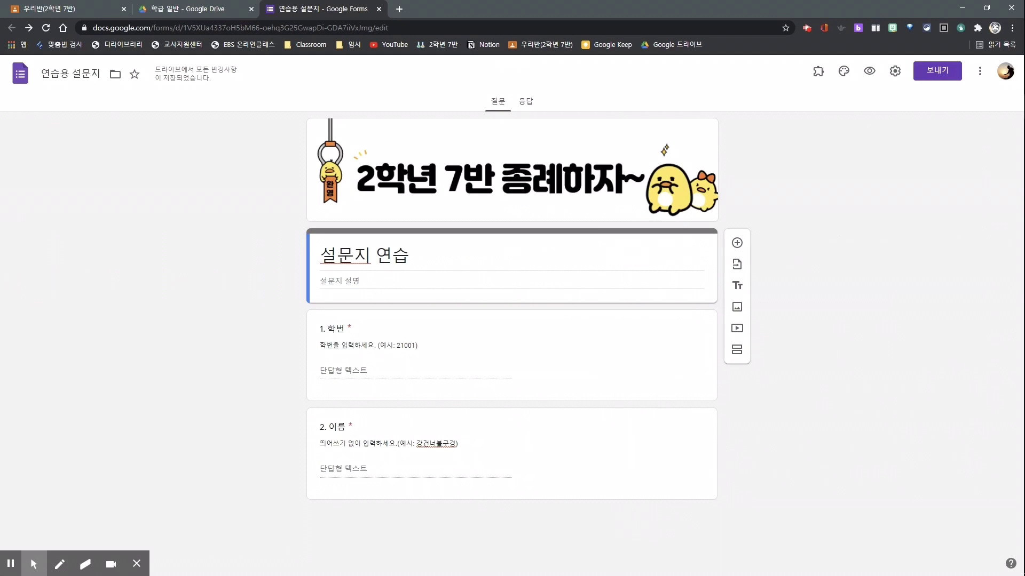
{"action": "left_click", "coordinate": [871, 72]}
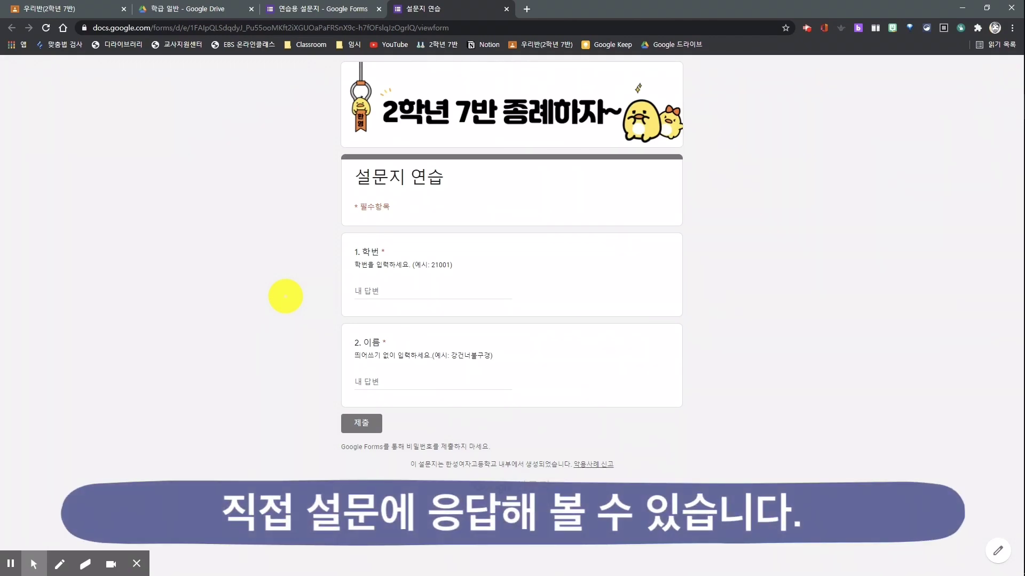
{"action": "left_click", "coordinate": [411, 293]}
{"action": "type", "text": "21001"}
{"action": "left_click", "coordinate": [406, 381]}
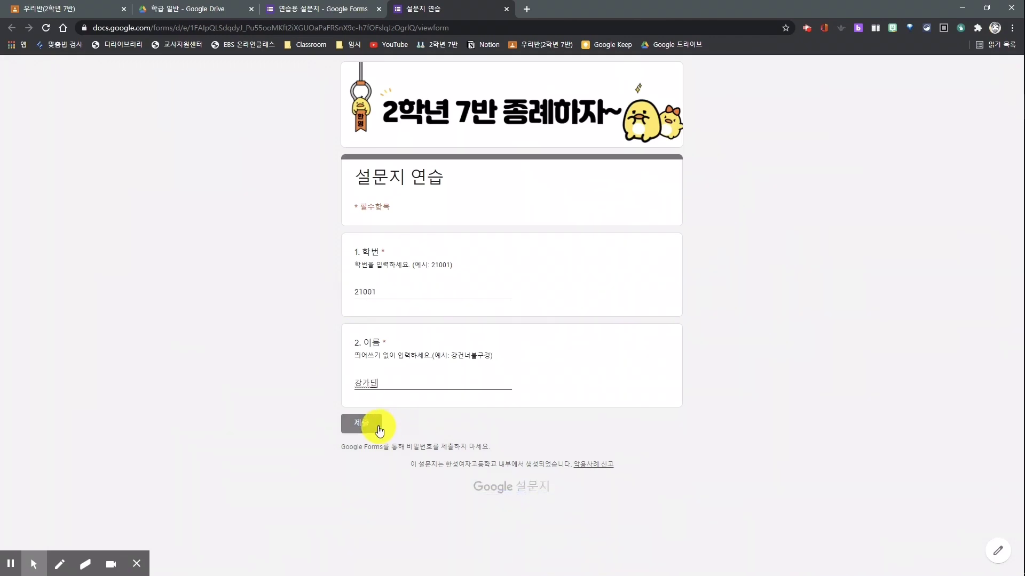
{"action": "left_click", "coordinate": [378, 427]}
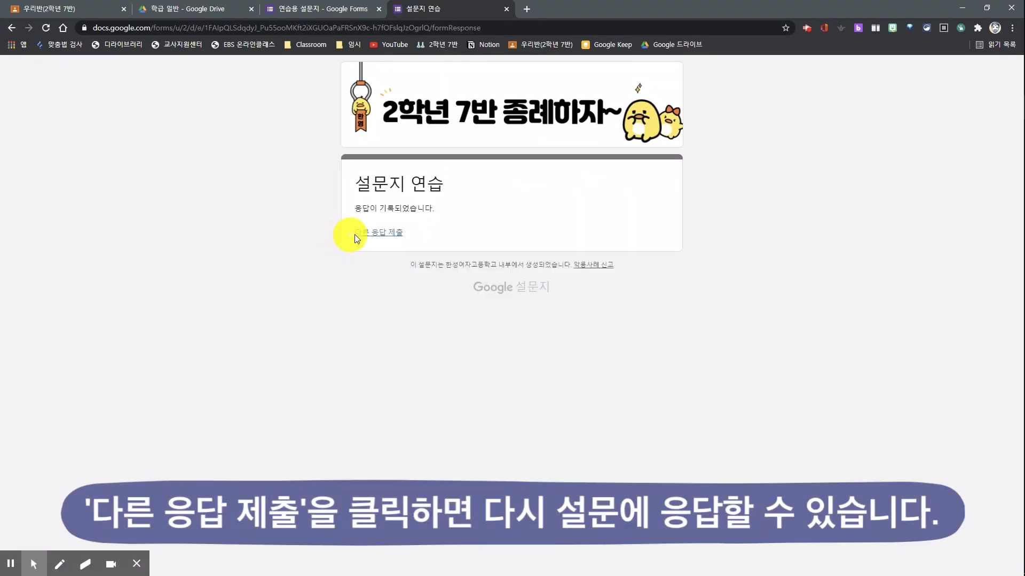
{"action": "left_click", "coordinate": [388, 236]}
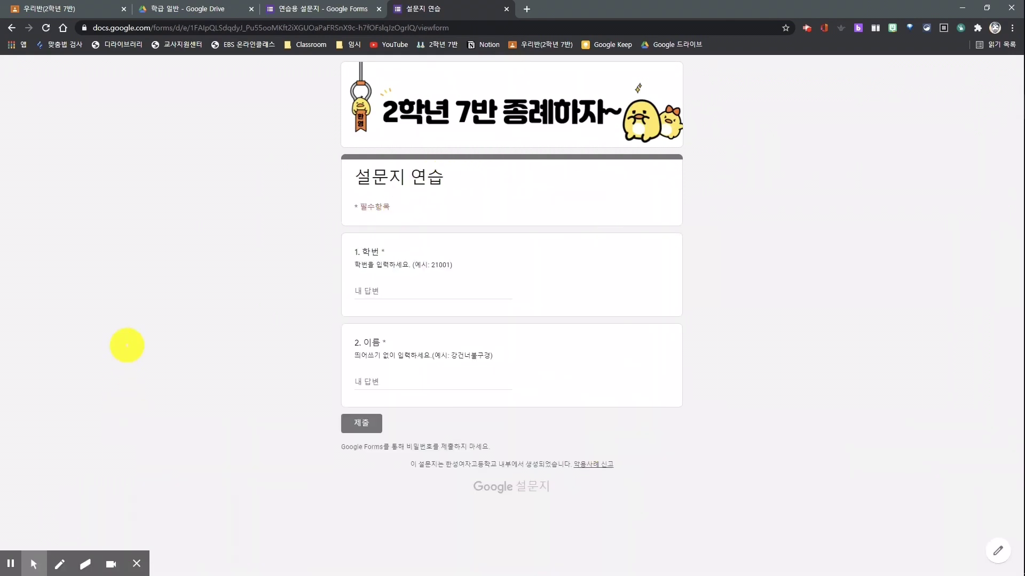
{"action": "key", "text": "ctrl+w"}
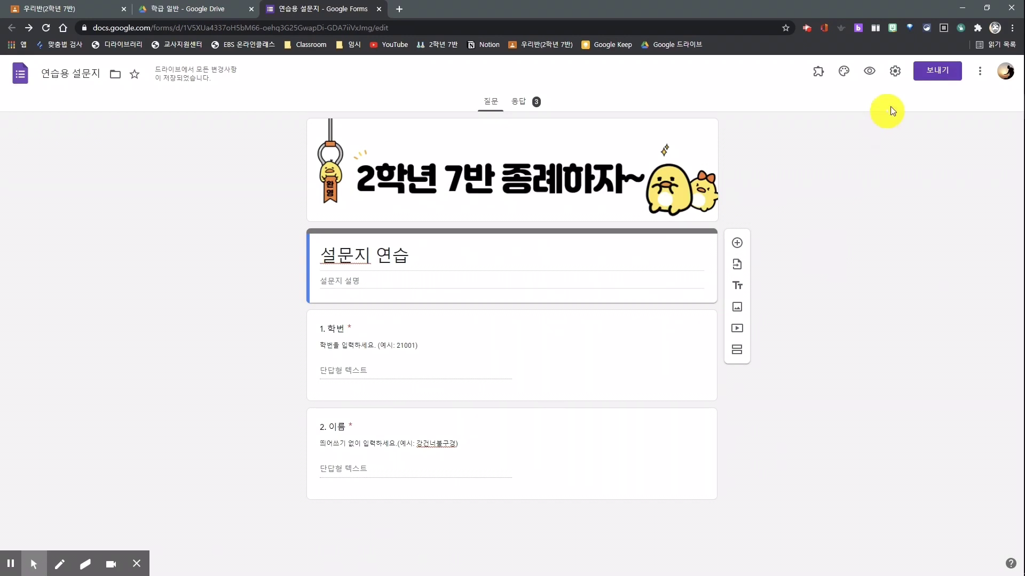
Copy the form's shortened forms.gle link from the send dialog.
{"action": "left_click", "coordinate": [938, 71]}
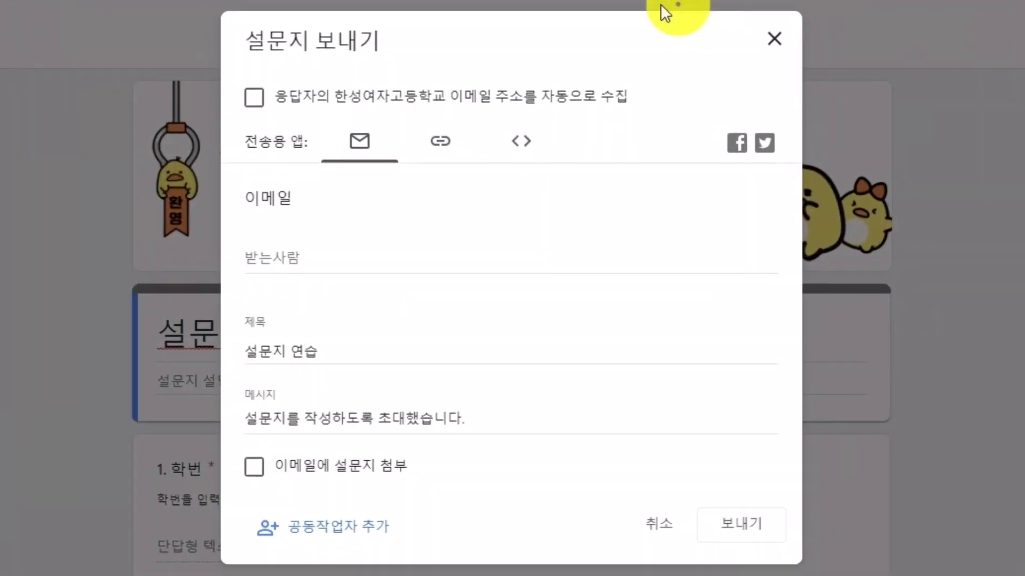
{"action": "left_click", "coordinate": [471, 151]}
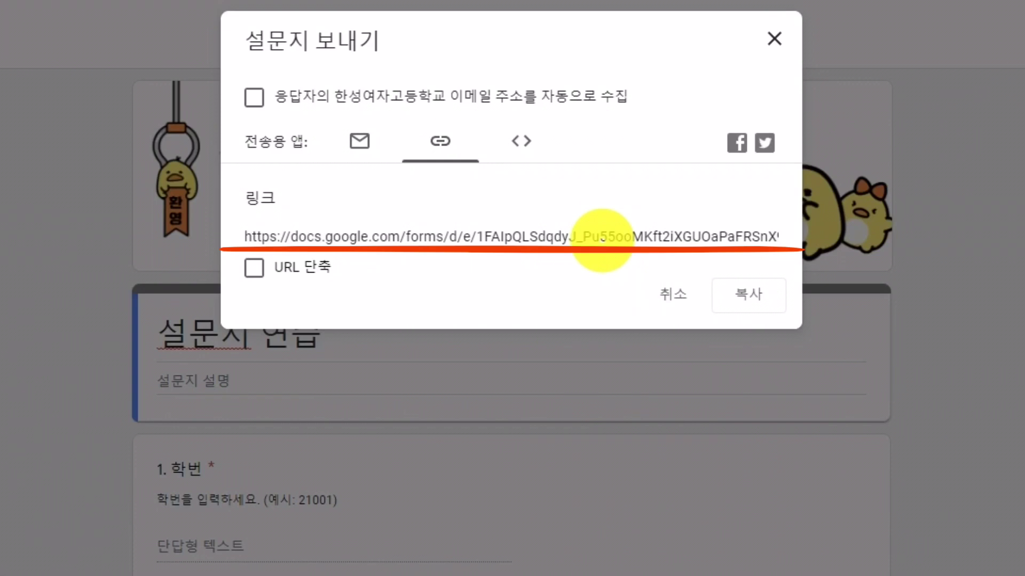
{"action": "left_click", "coordinate": [255, 268]}
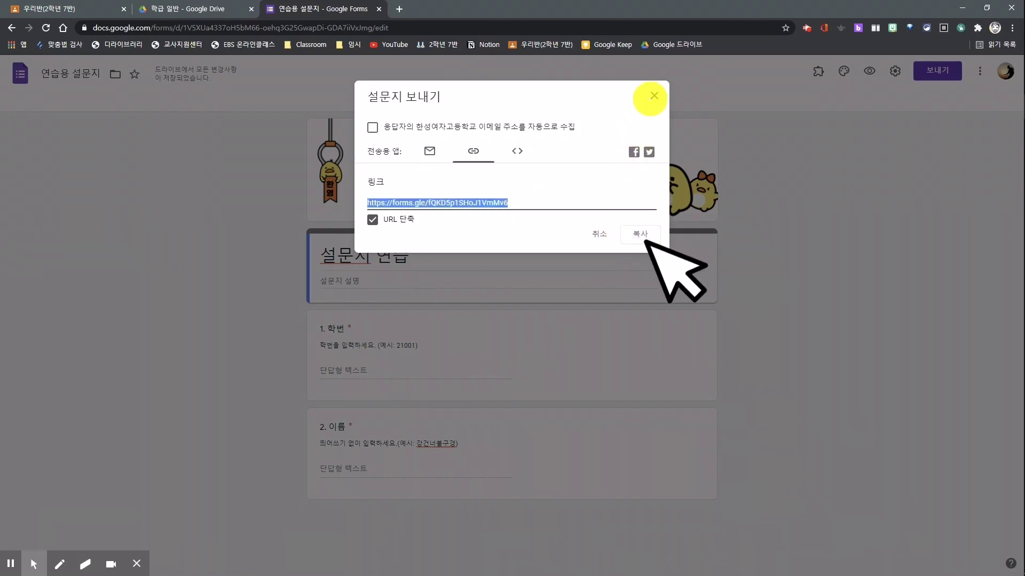
{"action": "left_click", "coordinate": [653, 96]}
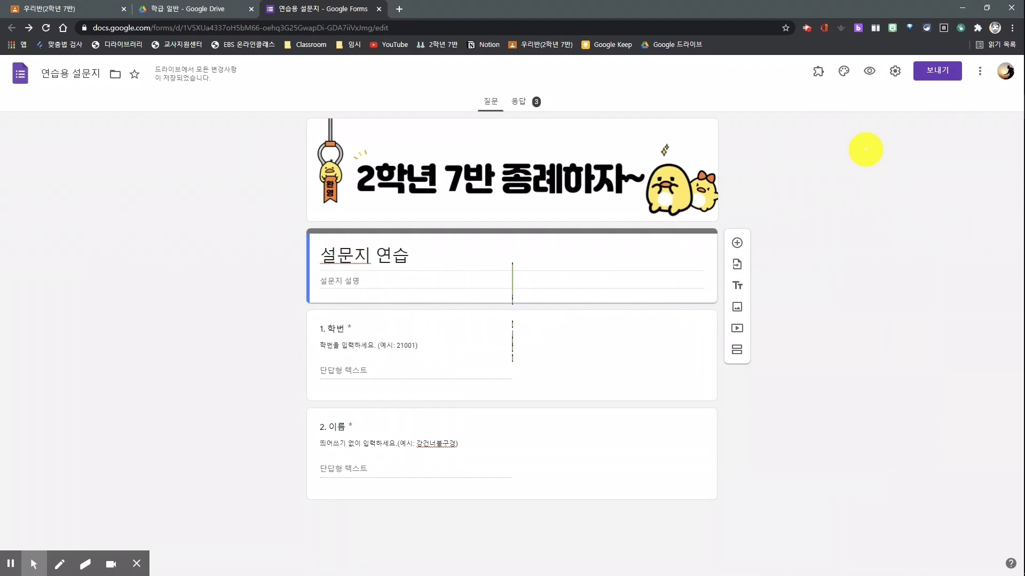
Turn off the school-organization sign-in restriction in the form settings and save.
{"action": "left_click", "coordinate": [895, 73]}
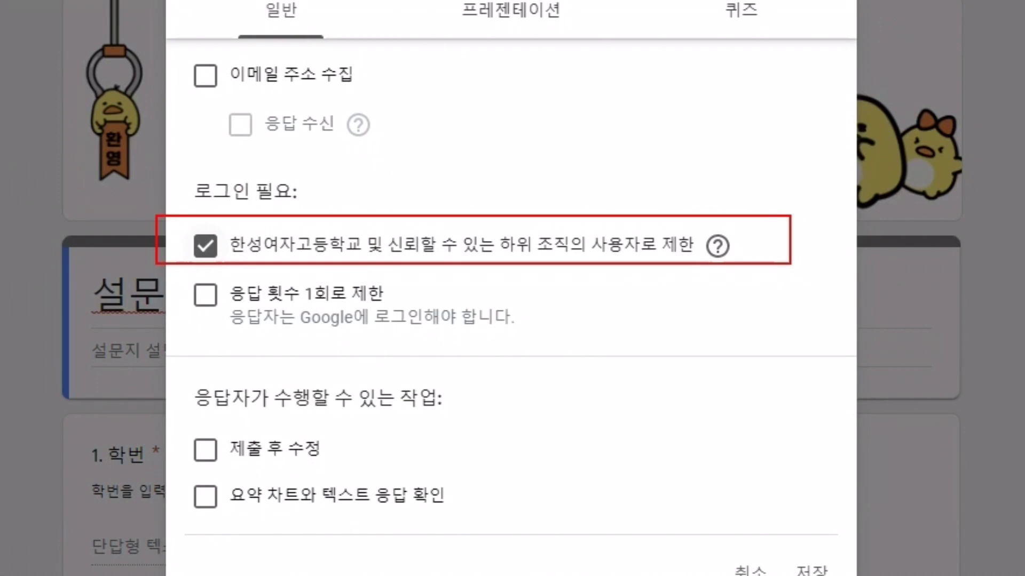
{"action": "left_click", "coordinate": [205, 246]}
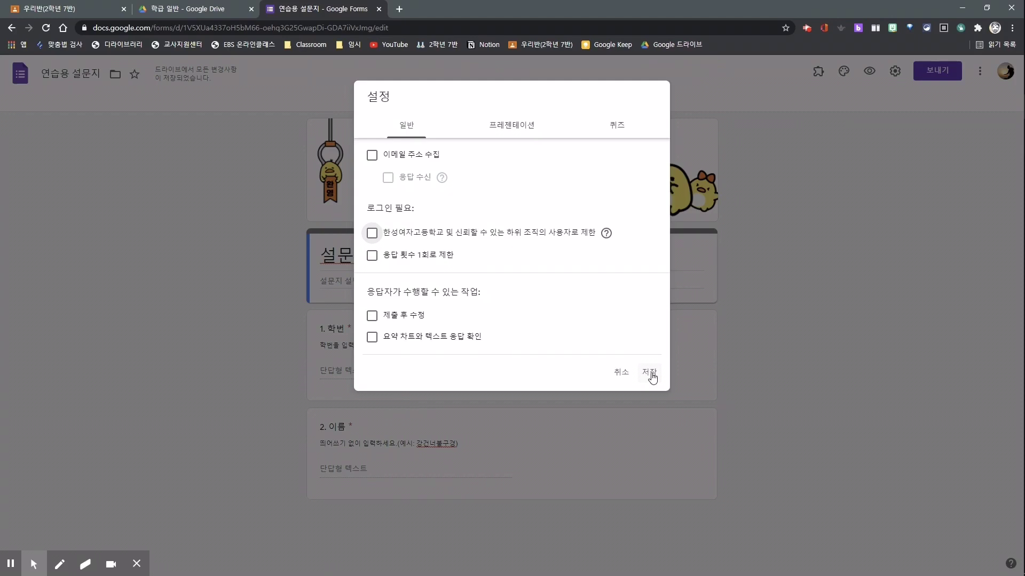
{"action": "left_click", "coordinate": [811, 550]}
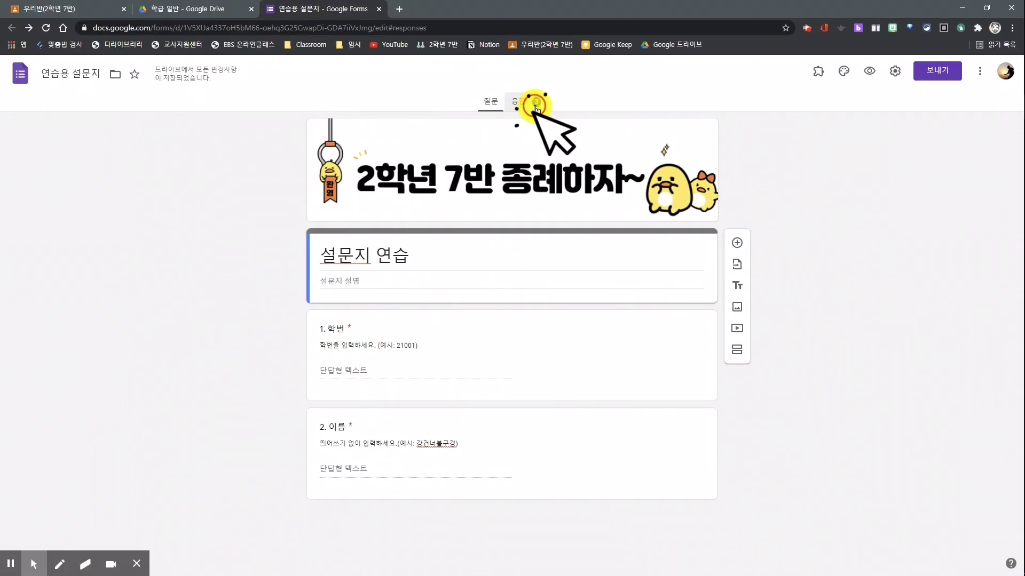
Review the 3 collected responses in the 요약, 질문 and 개별 보기 views.
{"action": "left_click", "coordinate": [582, 96]}
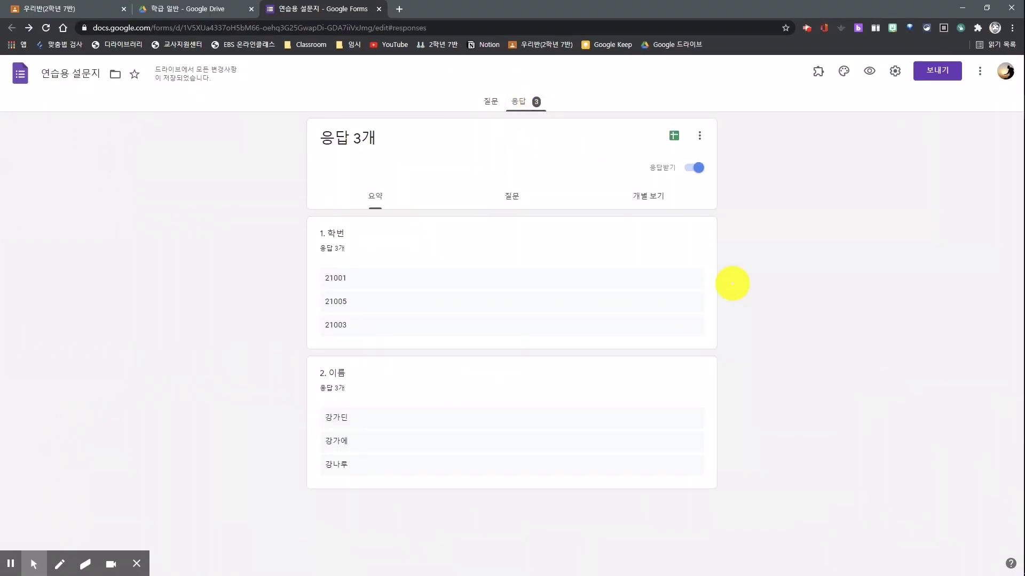
{"action": "mouse_move", "coordinate": [387, 231]}
{"action": "left_mouse_down"}
{"action": "mouse_move", "coordinate": [313, 213]}
{"action": "mouse_move", "coordinate": [380, 240]}
{"action": "left_mouse_up"}
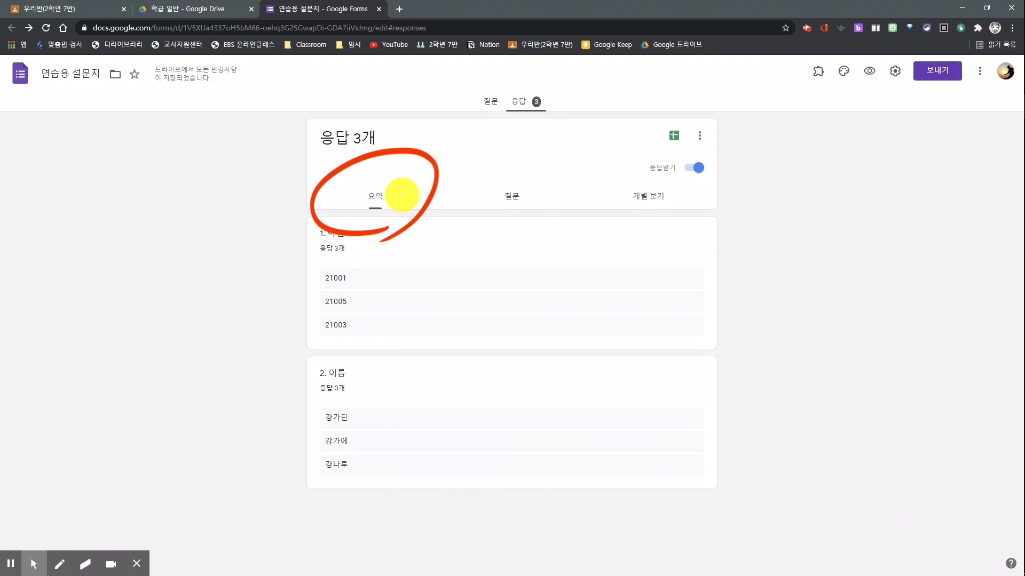
{"action": "mouse_move", "coordinate": [523, 230]}
{"action": "left_mouse_down"}
{"action": "mouse_move", "coordinate": [457, 217]}
{"action": "mouse_move", "coordinate": [519, 239]}
{"action": "left_mouse_up"}
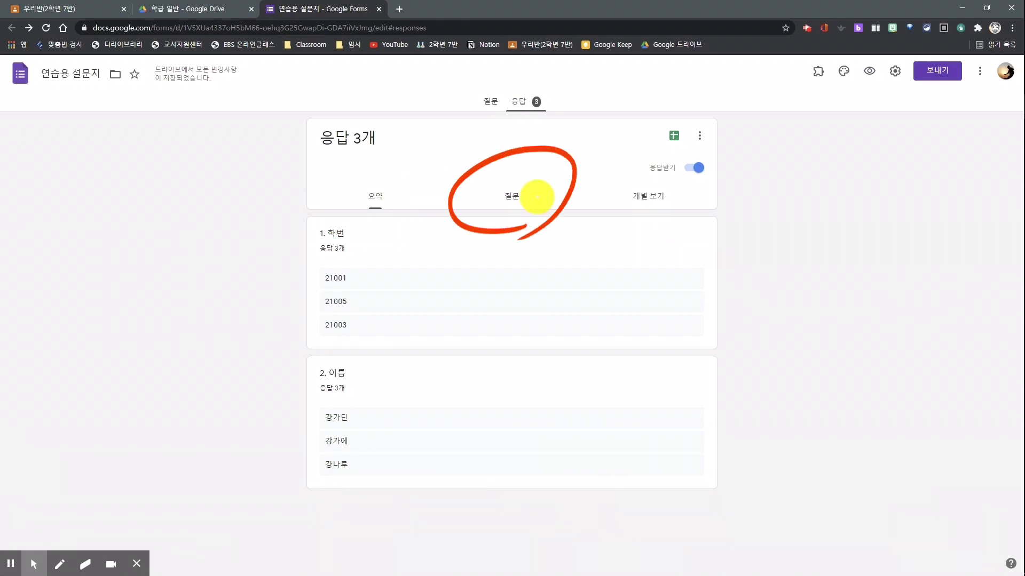
{"action": "left_click", "coordinate": [514, 201]}
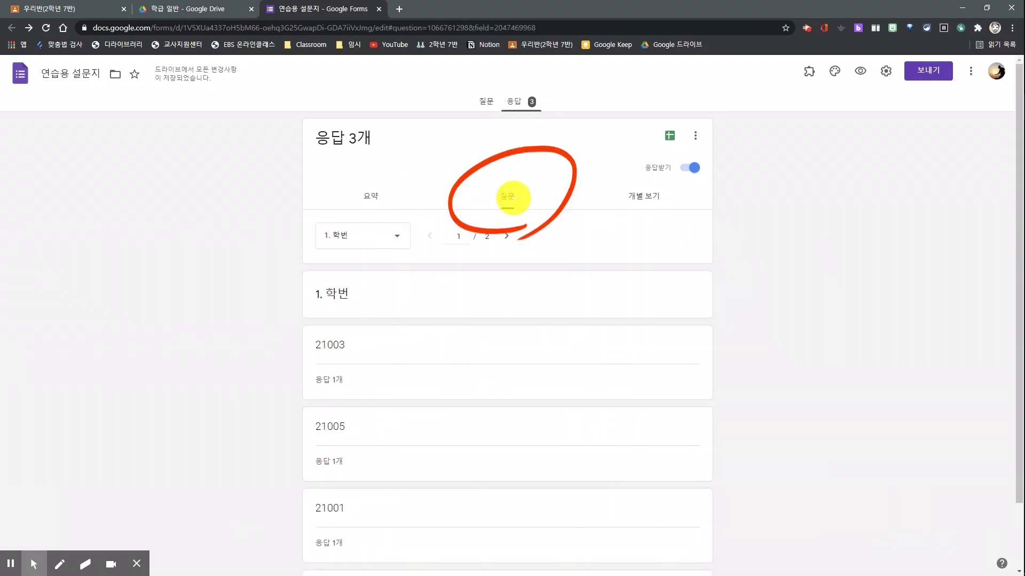
{"action": "mouse_move", "coordinate": [658, 229]}
{"action": "left_mouse_down"}
{"action": "mouse_move", "coordinate": [639, 230]}
{"action": "mouse_move", "coordinate": [651, 239]}
{"action": "left_mouse_up"}
{"action": "left_click", "coordinate": [644, 199]}
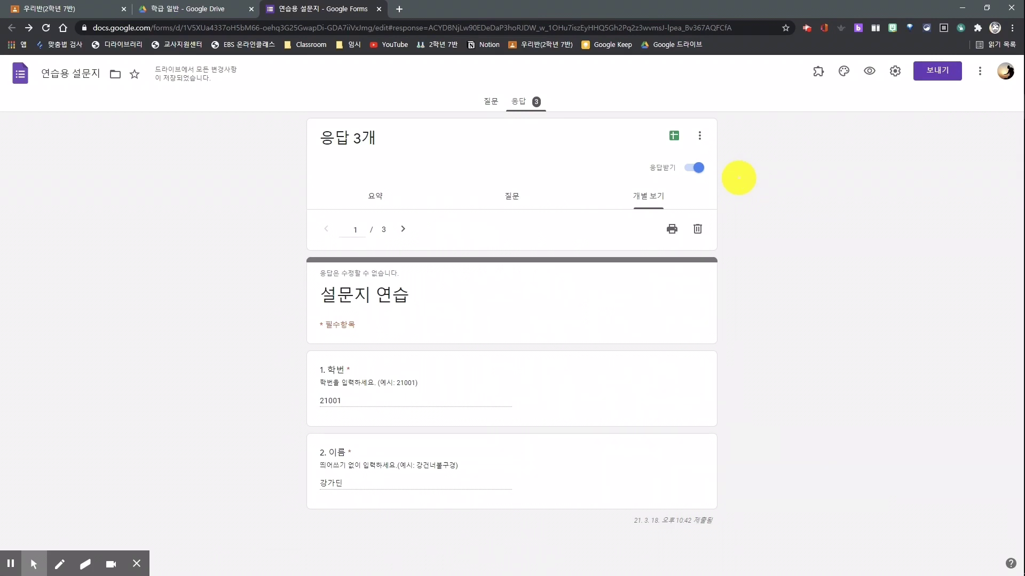
Toggle 응답받기 off and on, then link responses to a new spreadsheet 연습용 설문지(응답).
{"action": "left_click", "coordinate": [698, 168]}
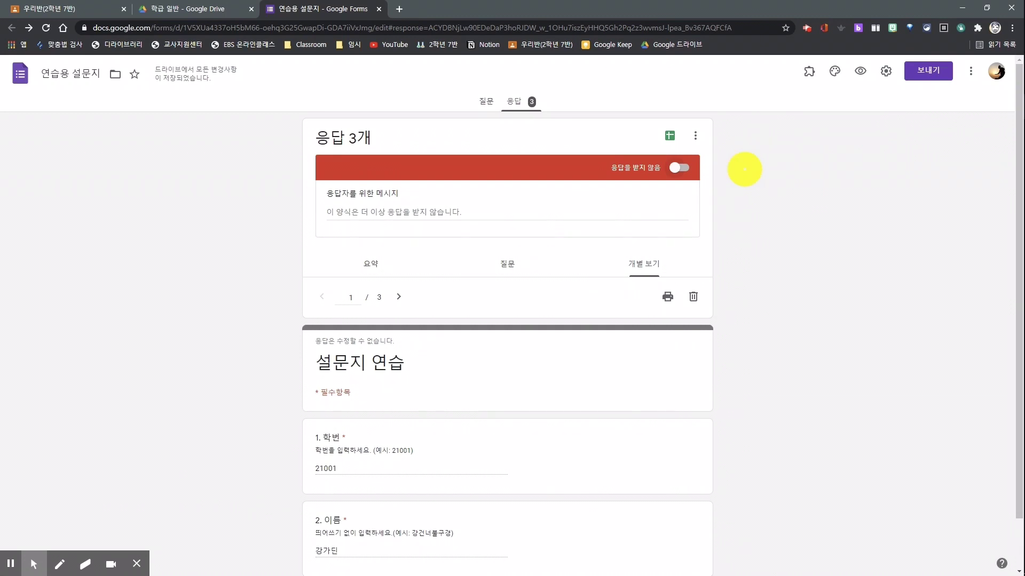
{"action": "left_click", "coordinate": [679, 168]}
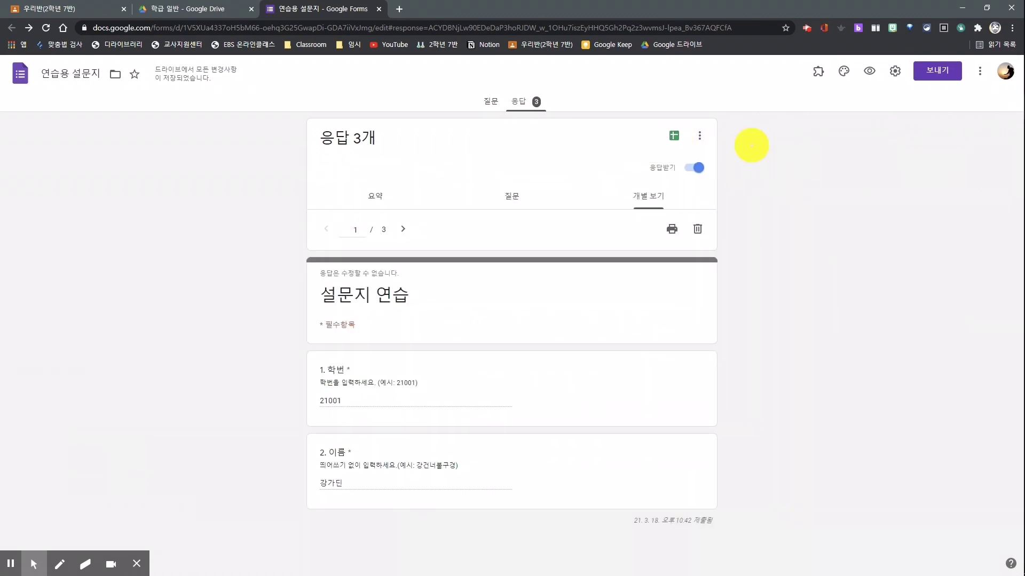
{"action": "left_click", "coordinate": [674, 136]}
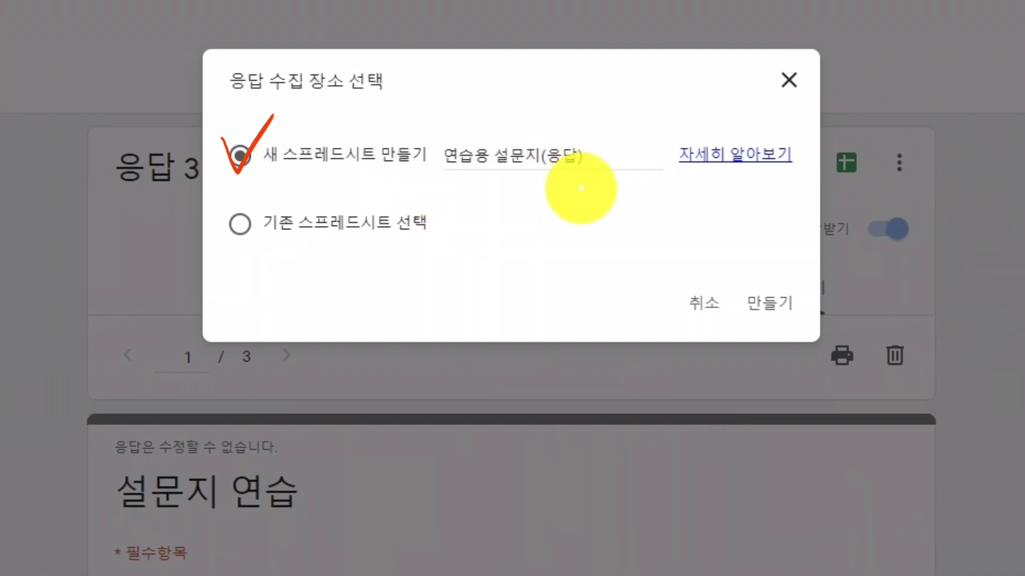
{"action": "left_click", "coordinate": [769, 304]}
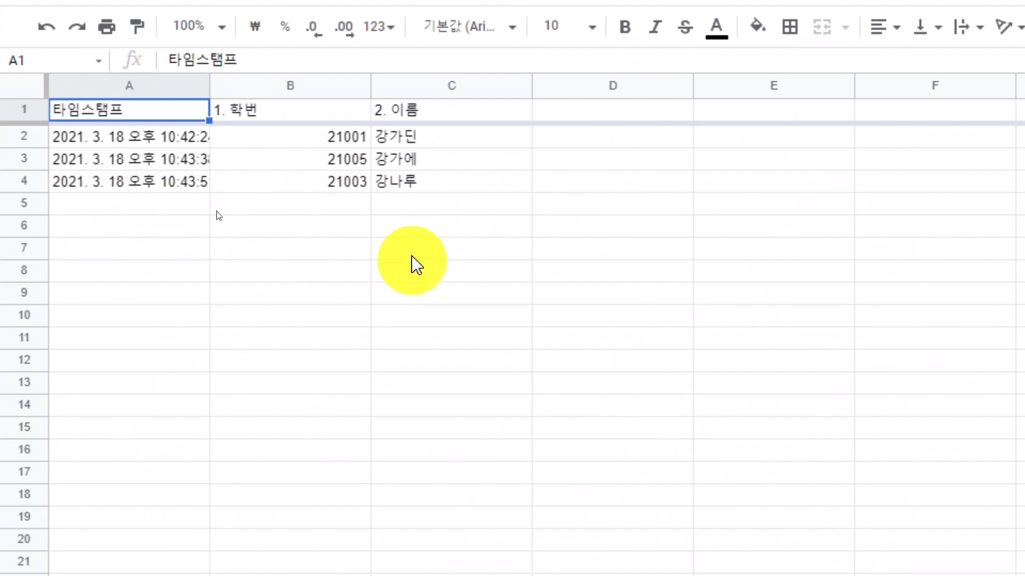
Sort the response sheet by column B (학번) from A to Z.
{"action": "left_click", "coordinate": [354, 137]}
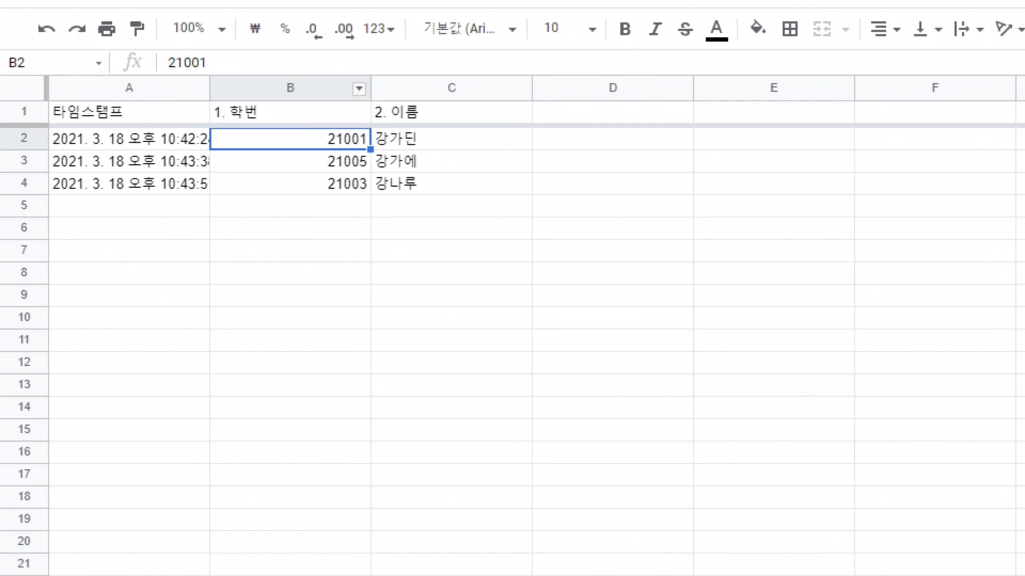
{"action": "left_click", "coordinate": [359, 89]}
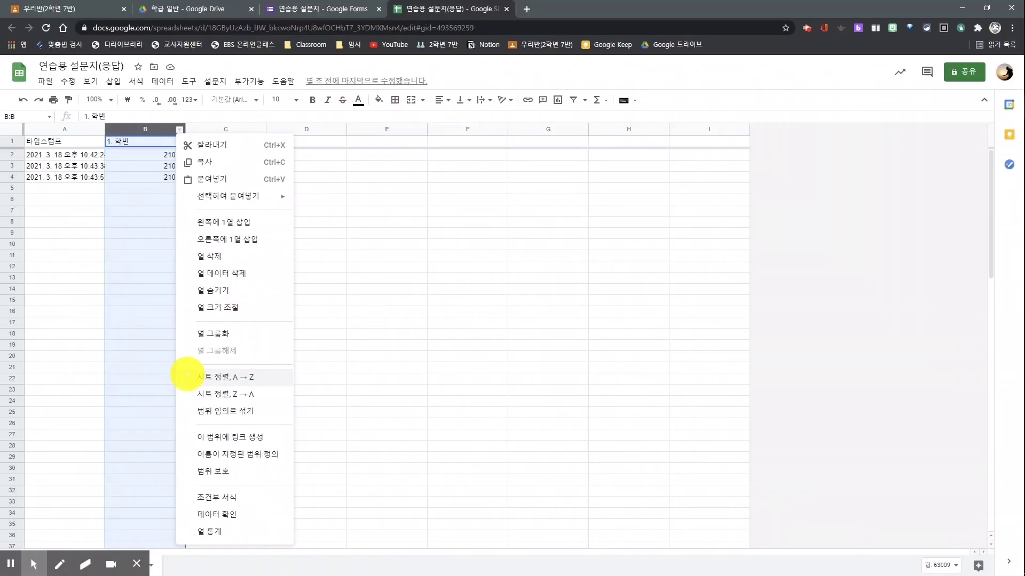
{"action": "left_click", "coordinate": [187, 376]}
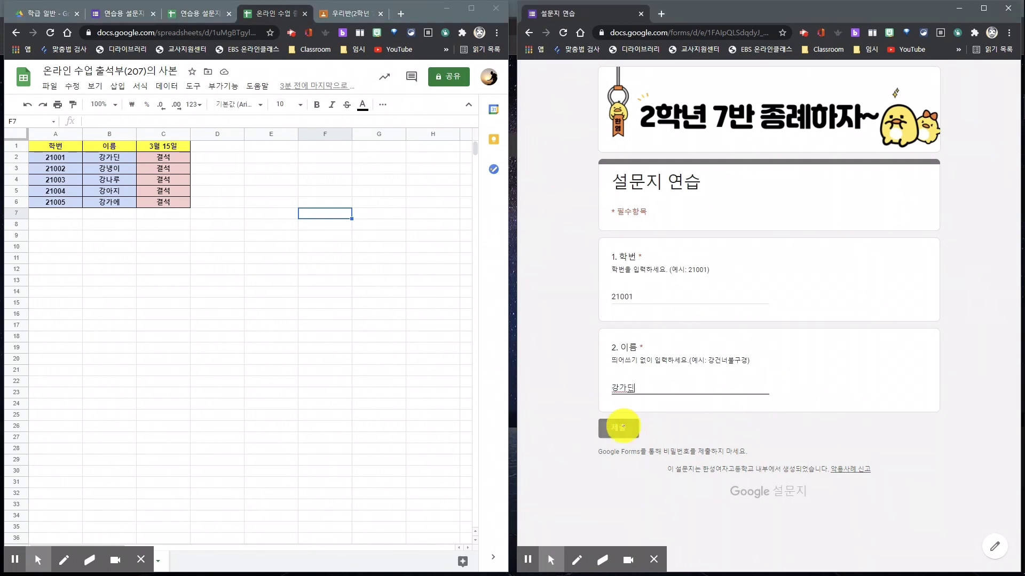
Submit student 21001's response, then submit another with student number 21003 and the student's name.
{"action": "left_click", "coordinate": [619, 427]}
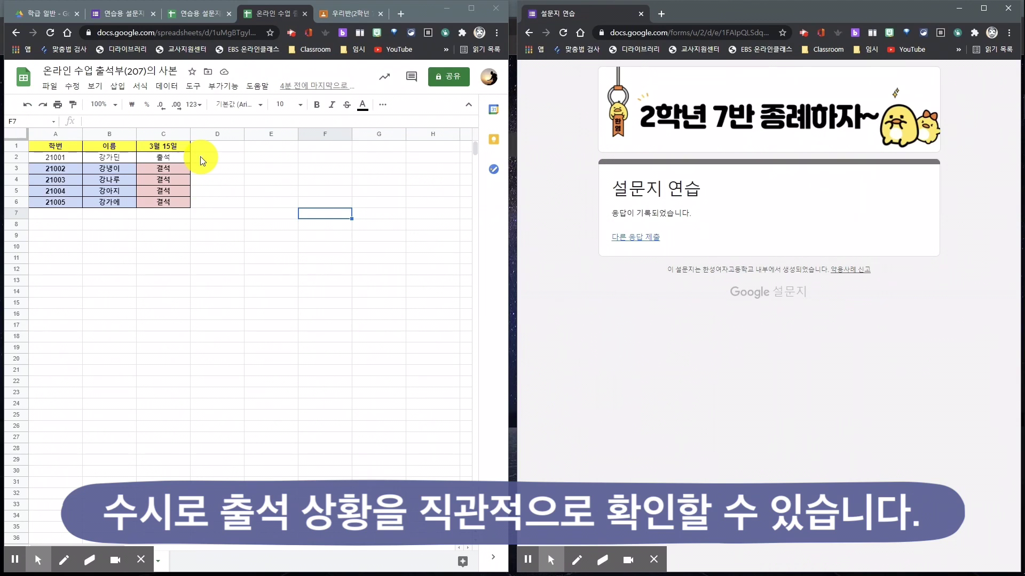
{"action": "left_click", "coordinate": [643, 238]}
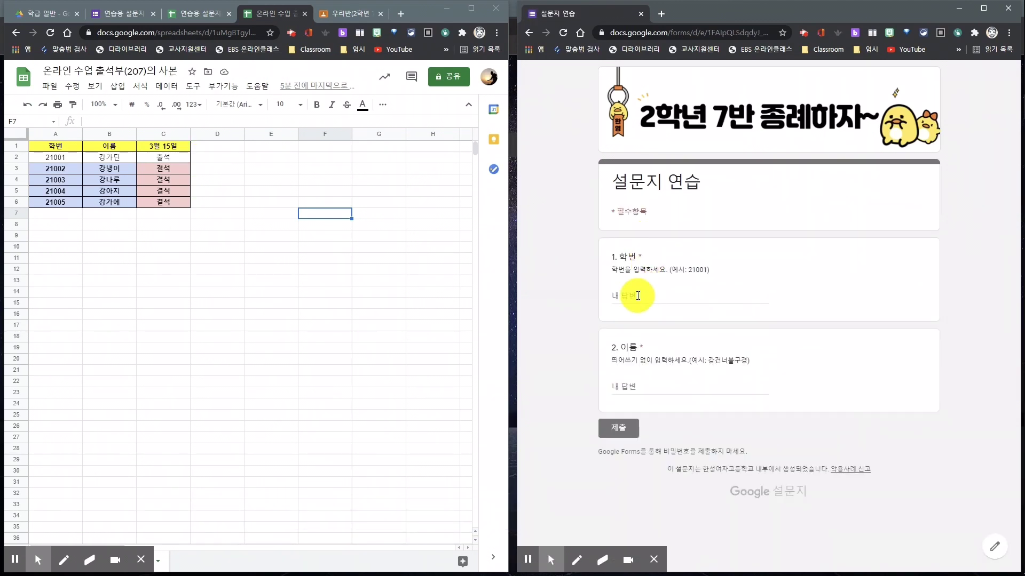
{"action": "left_click", "coordinate": [639, 293]}
{"action": "type", "text": "21003"}
{"action": "key", "text": "Tab"}
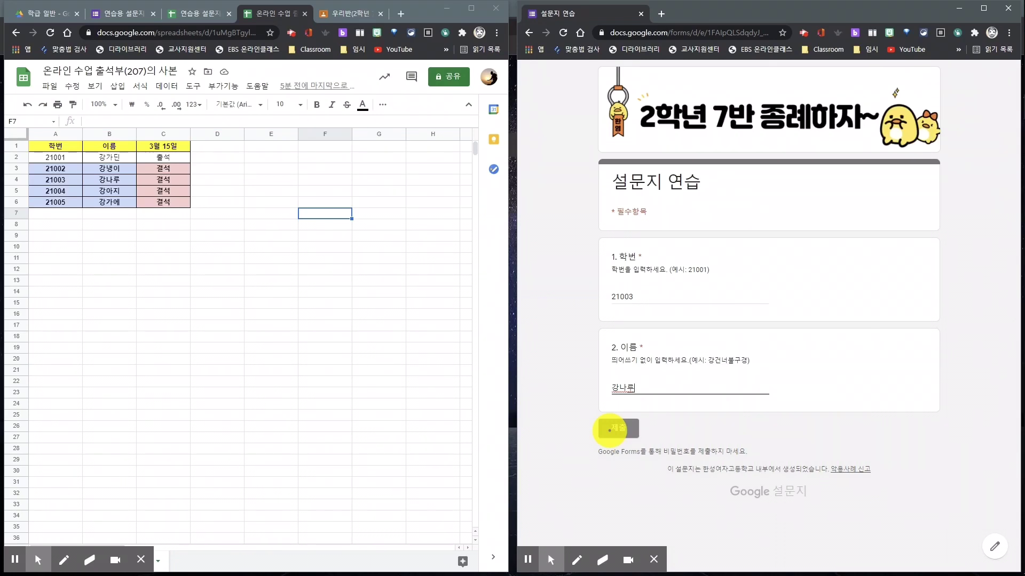
{"action": "left_click", "coordinate": [610, 430]}
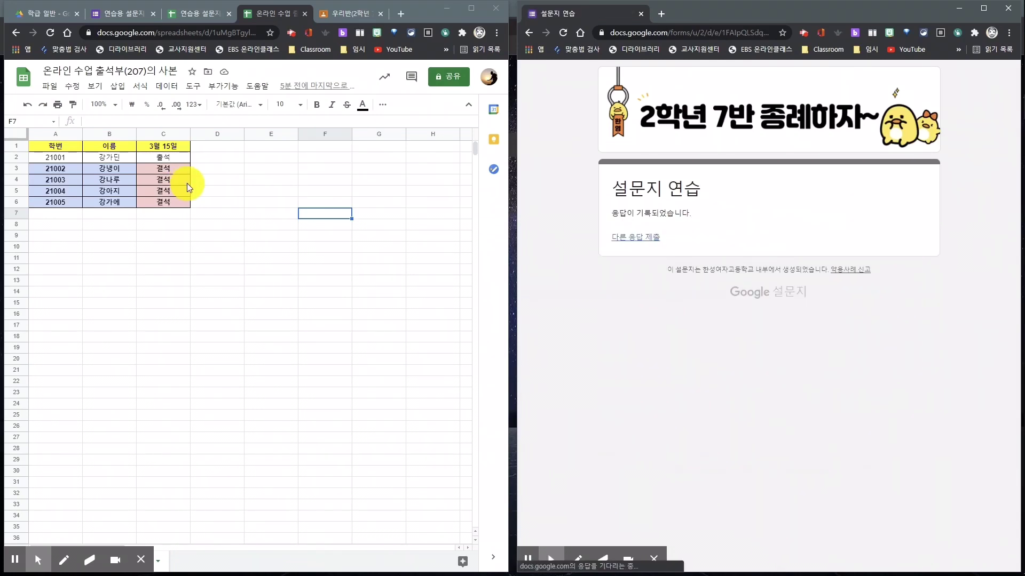